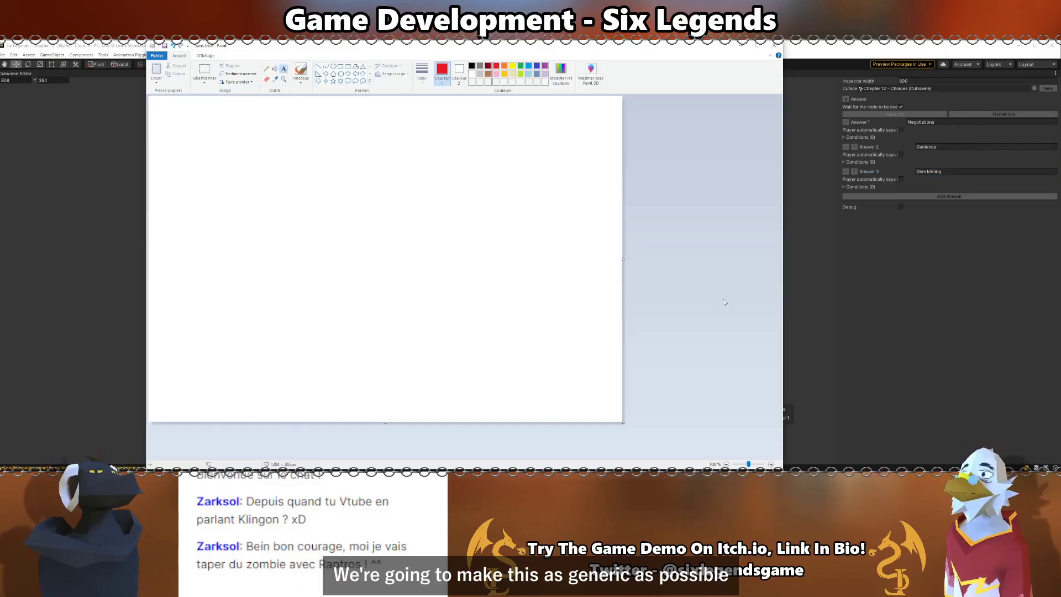
# Draw a black-outlined rectangle in the upper-left area of the blank canvas.
pyautogui.click(472, 66)
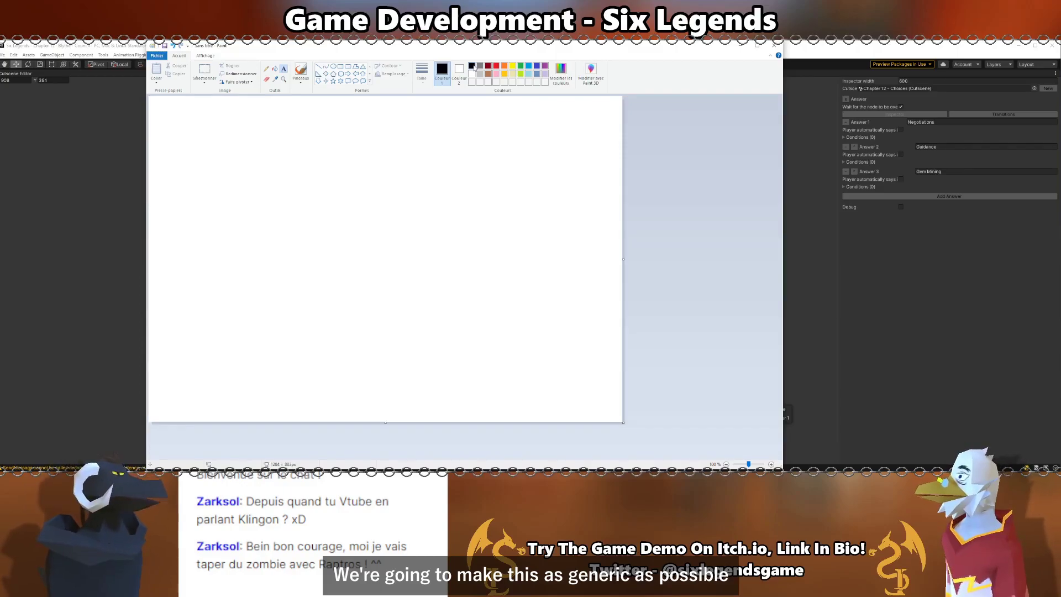
pyautogui.click(341, 67)
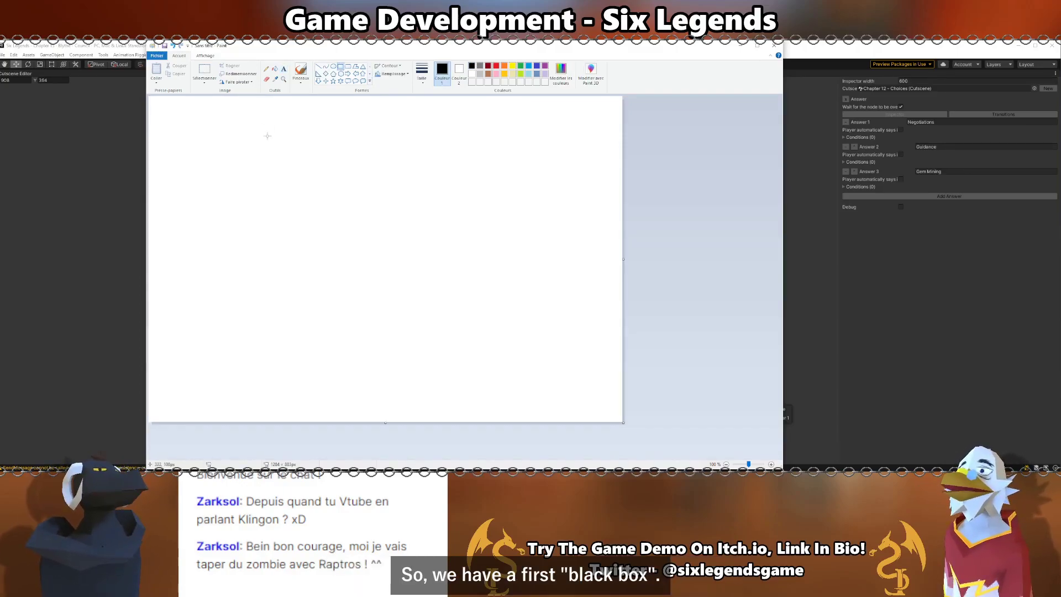
pyautogui.moveTo(265, 117)
pyautogui.mouseDown()
pyautogui.moveTo(192, 170)
pyautogui.moveTo(154, 243)
pyautogui.mouseUp()
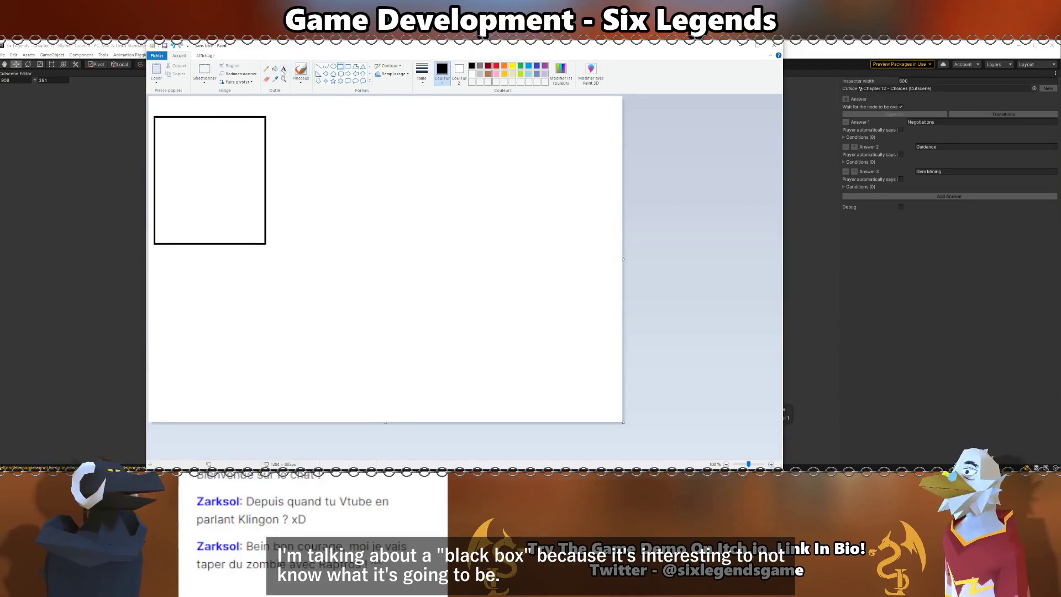
# Add a text area inside the black box and enter the lines "Twitch API?" and "Discord Server?".
pyautogui.click(284, 69)
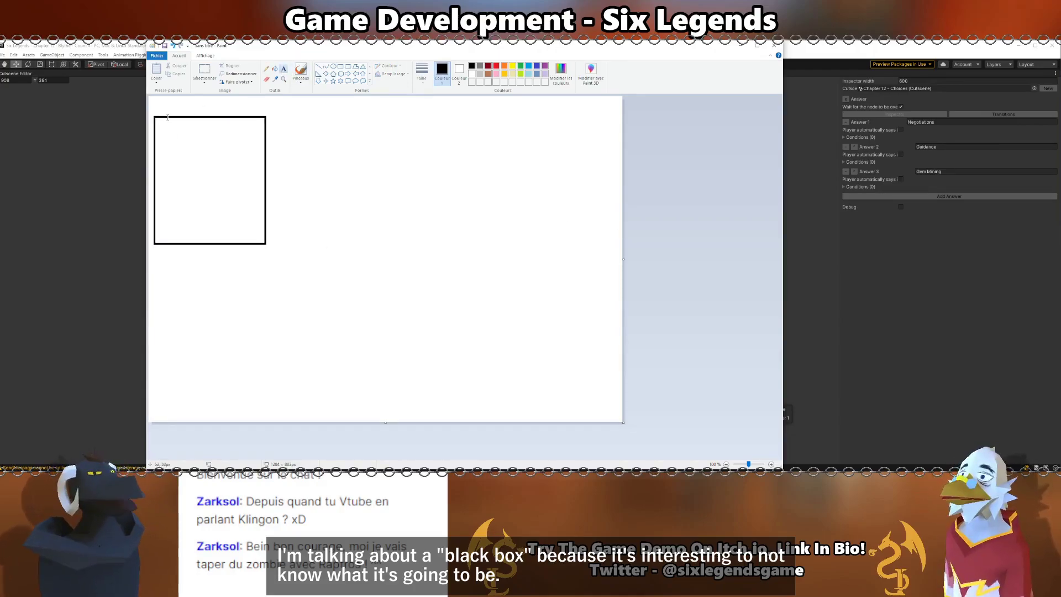
pyautogui.moveTo(159, 121); pyautogui.dragTo(169, 159)
pyautogui.moveTo(245, 238); pyautogui.dragTo(262, 238)
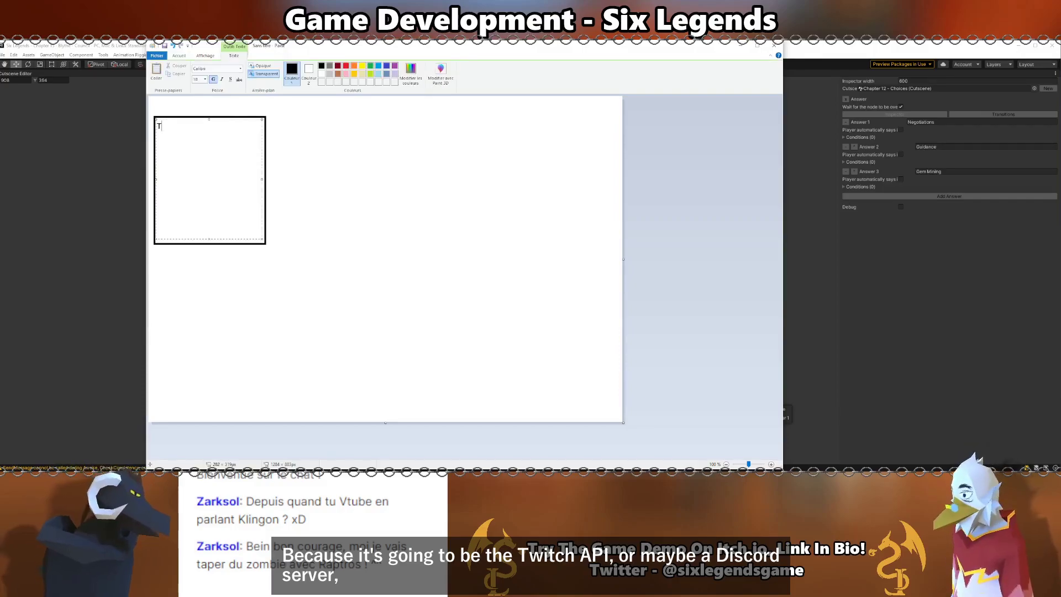
pyautogui.write('Twitch API?')
pyautogui.press('Return')
pyautogui.write('Discord Server?')
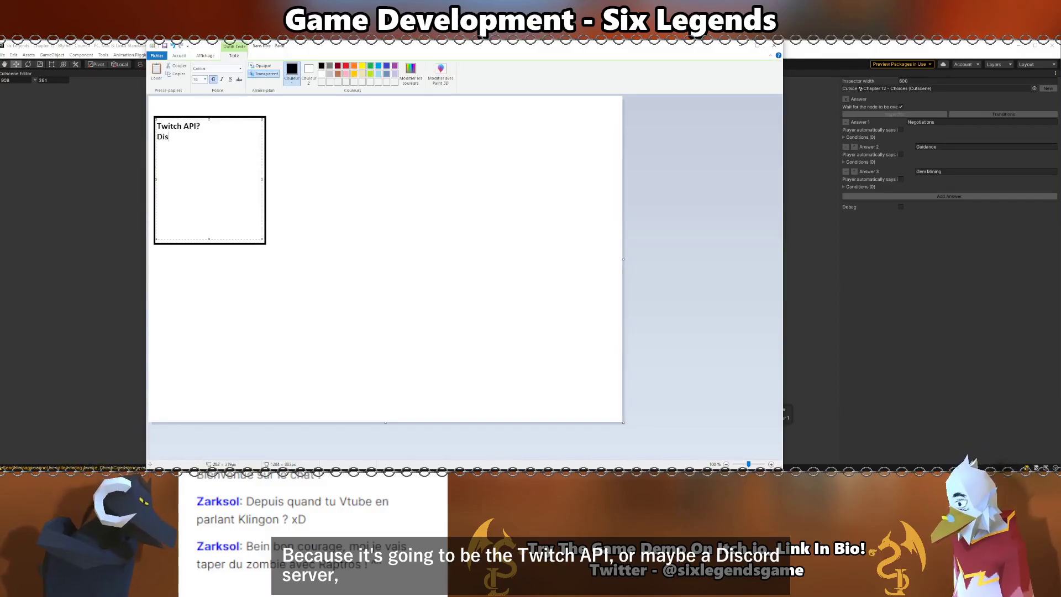
pyautogui.press('Return')
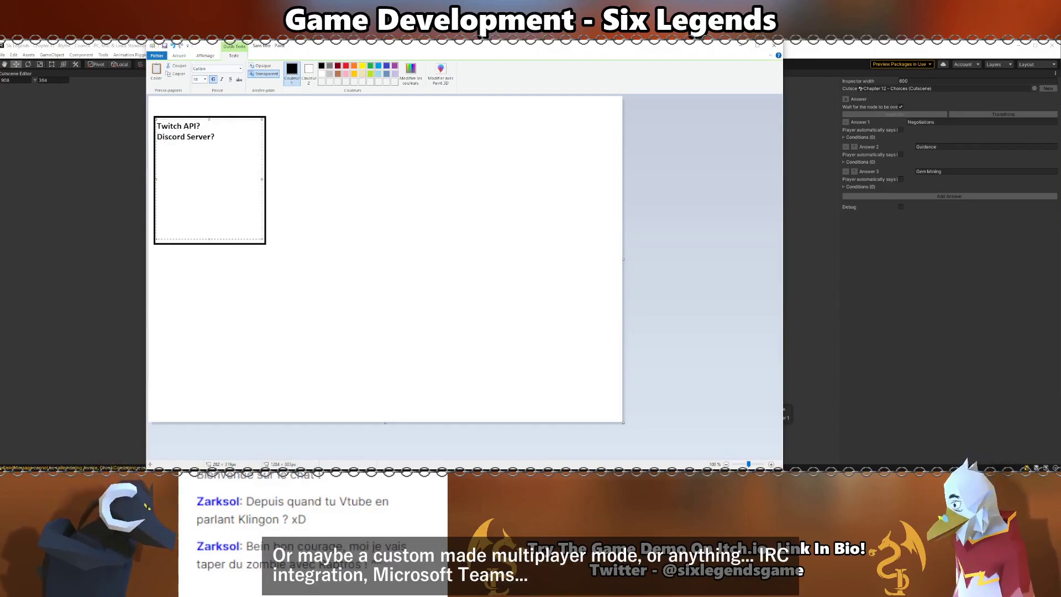
# Continue the list in the box with "Custom made multiplayer mode?", "IRC Integration?" and "Microsoft teams...".
pyautogui.write('Custom made m')
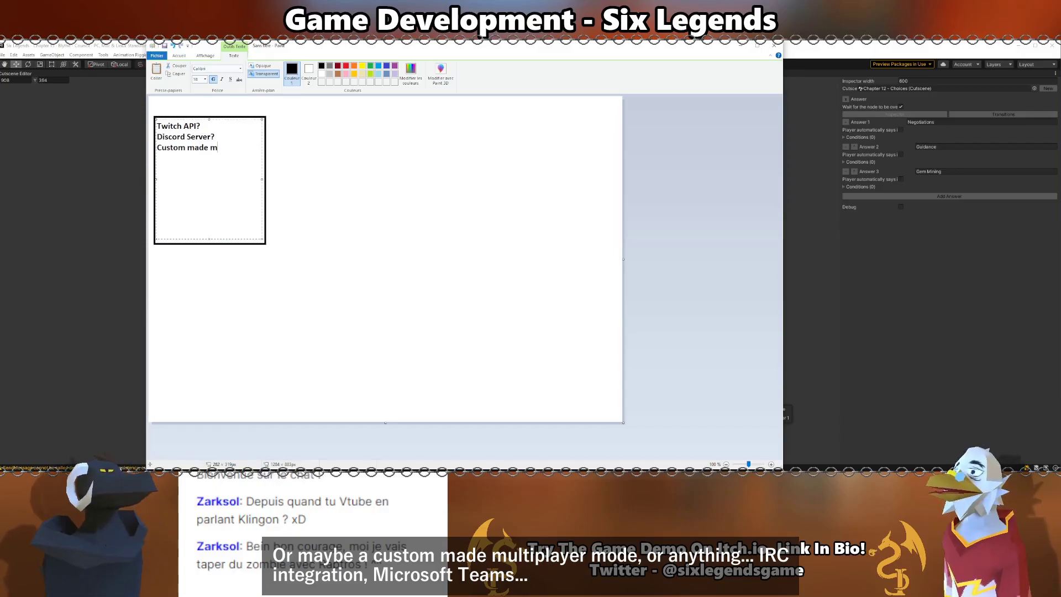
pyautogui.write('ultiplayer mode? ')
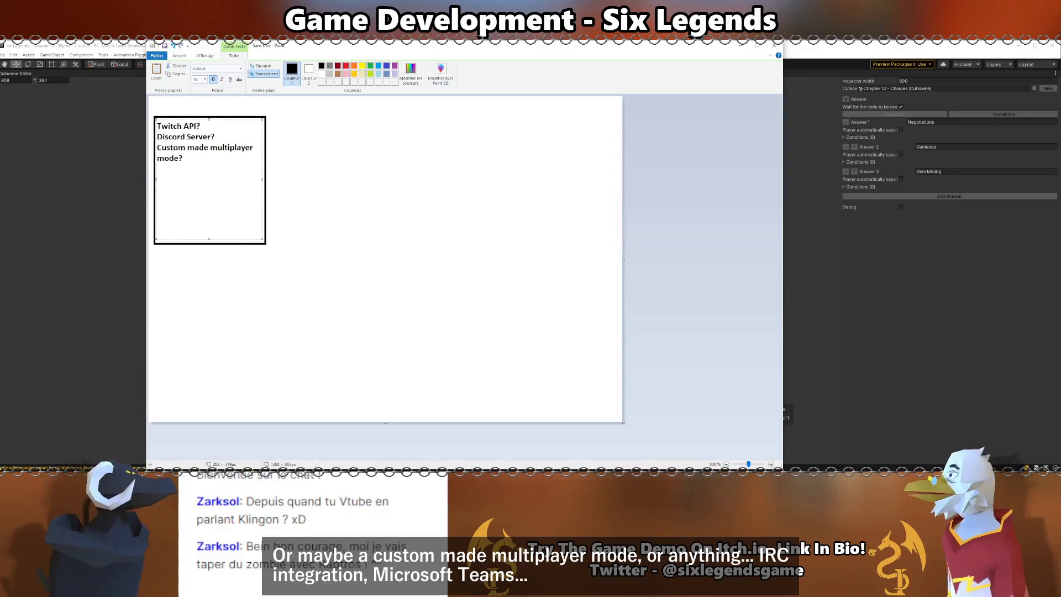
pyautogui.write('IRC')
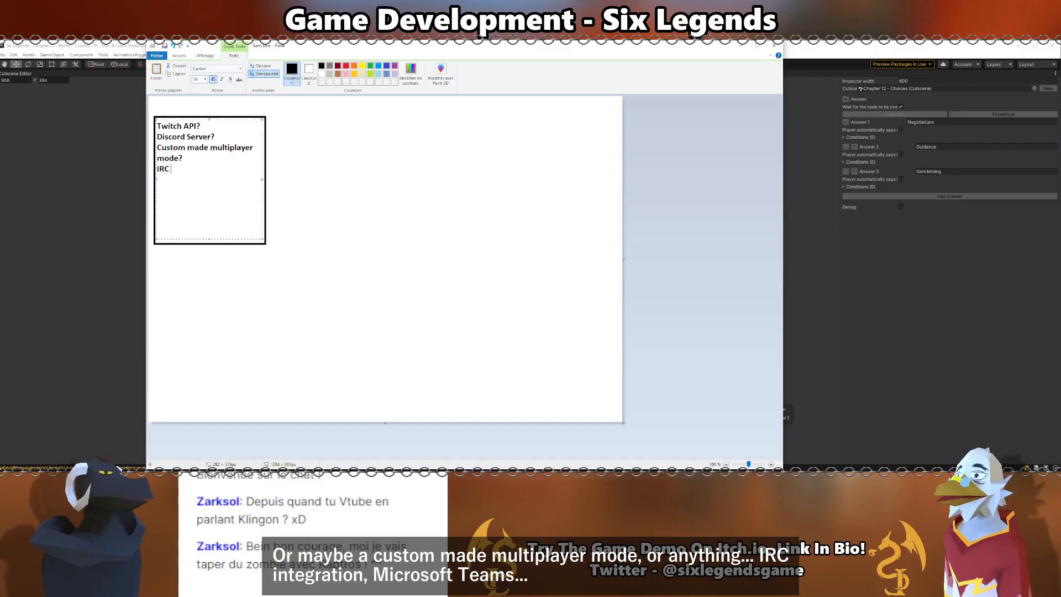
pyautogui.write(' Integration?')
pyautogui.press('Return')
pyautogui.write('Micr')
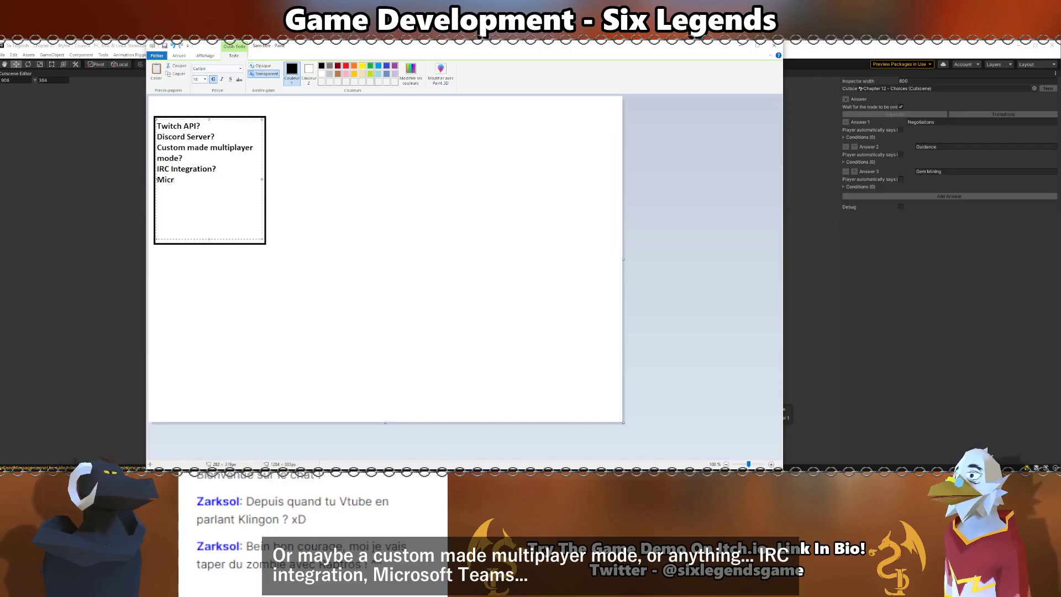
pyautogui.write('soft teams...')
pyautogui.click(320, 261)
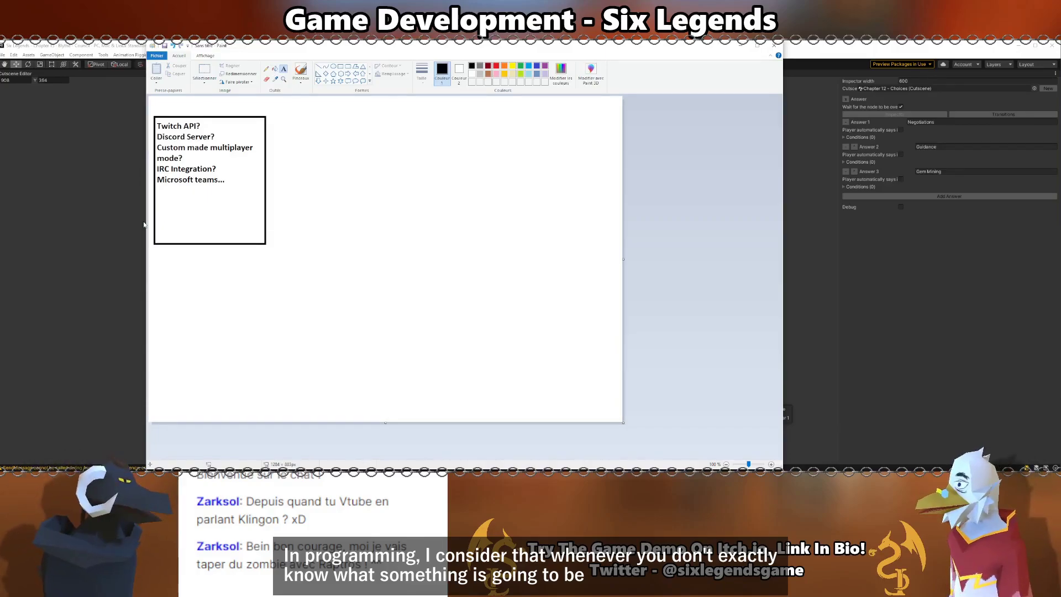
# Add the black label "Interface" directly beneath the box with the list.
pyautogui.click(158, 250)
pyautogui.write('Inter')
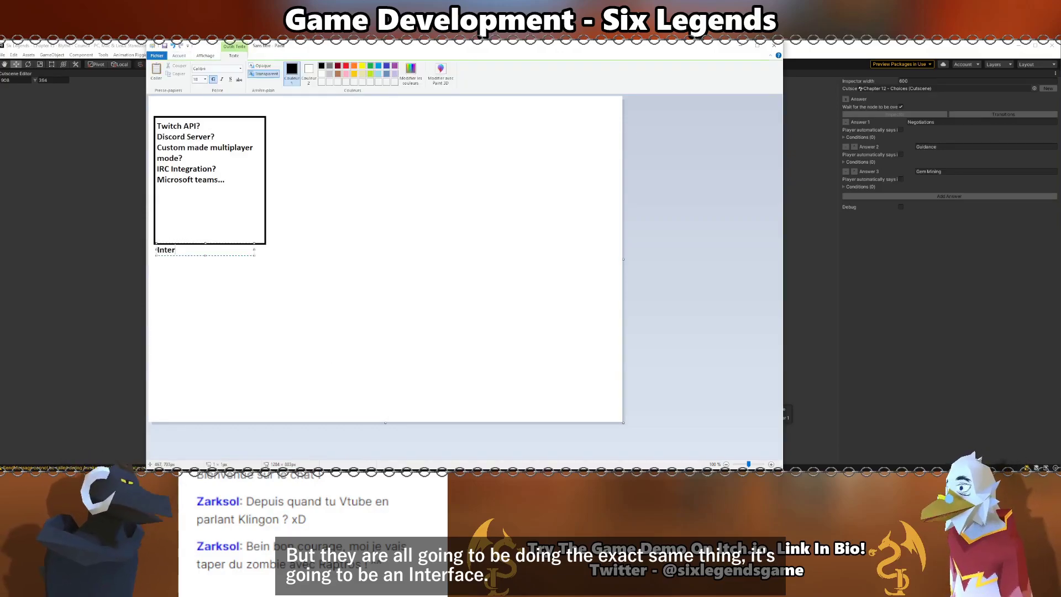
pyautogui.write('face')
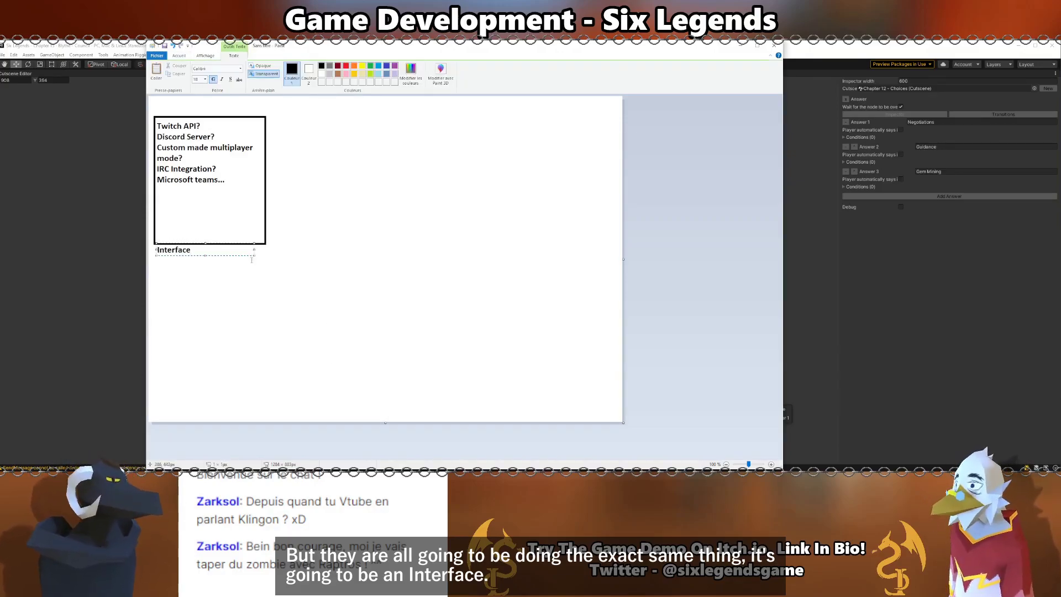
pyautogui.click(334, 351)
# Draw a second black rectangle in the upper-right area of the canvas and write "The game with choices" inside it.
pyautogui.click(340, 66)
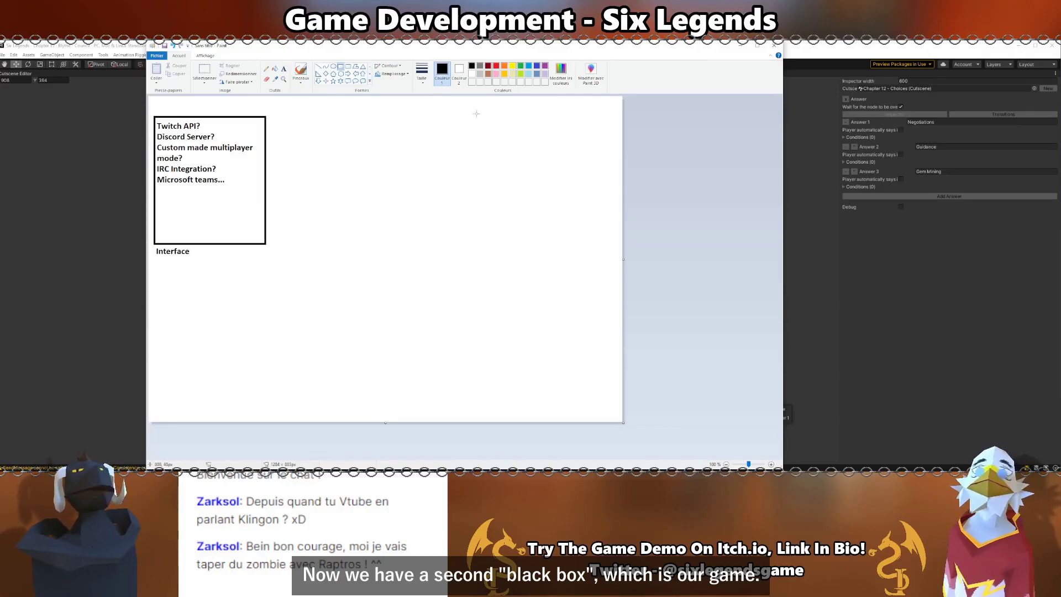
pyautogui.moveTo(476, 113)
pyautogui.mouseDown()
pyautogui.moveTo(590, 254)
pyautogui.moveTo(604, 250)
pyautogui.mouseUp()
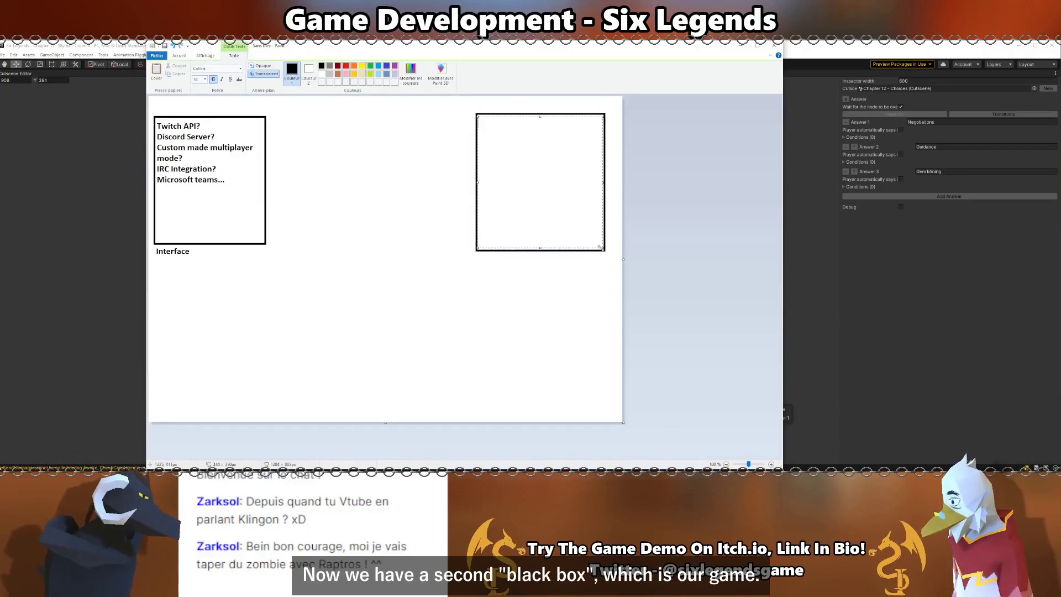
pyautogui.write('The game ')
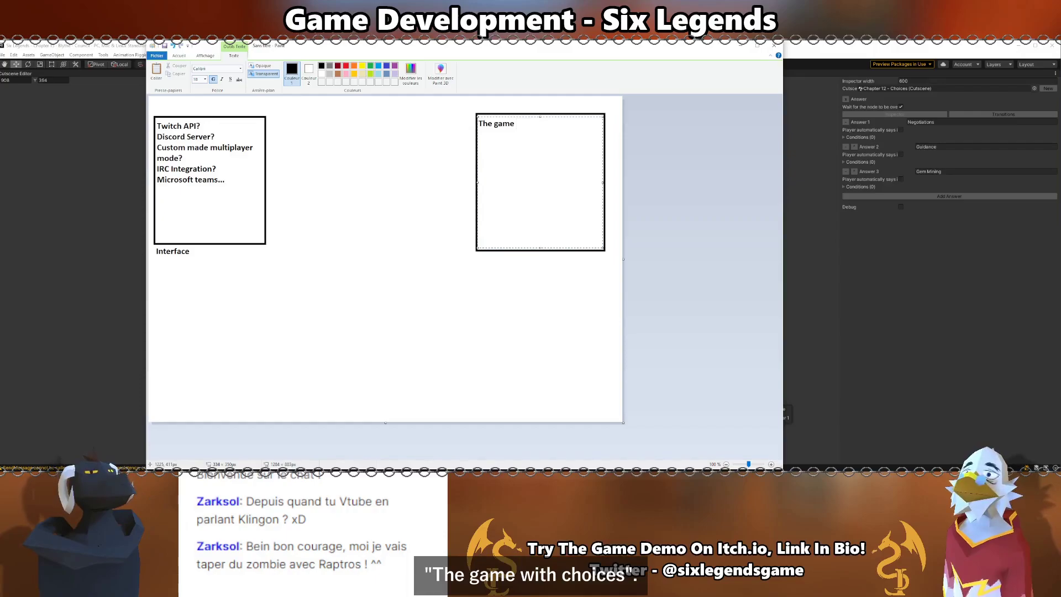
pyautogui.write('with choices')
pyautogui.click(445, 144)
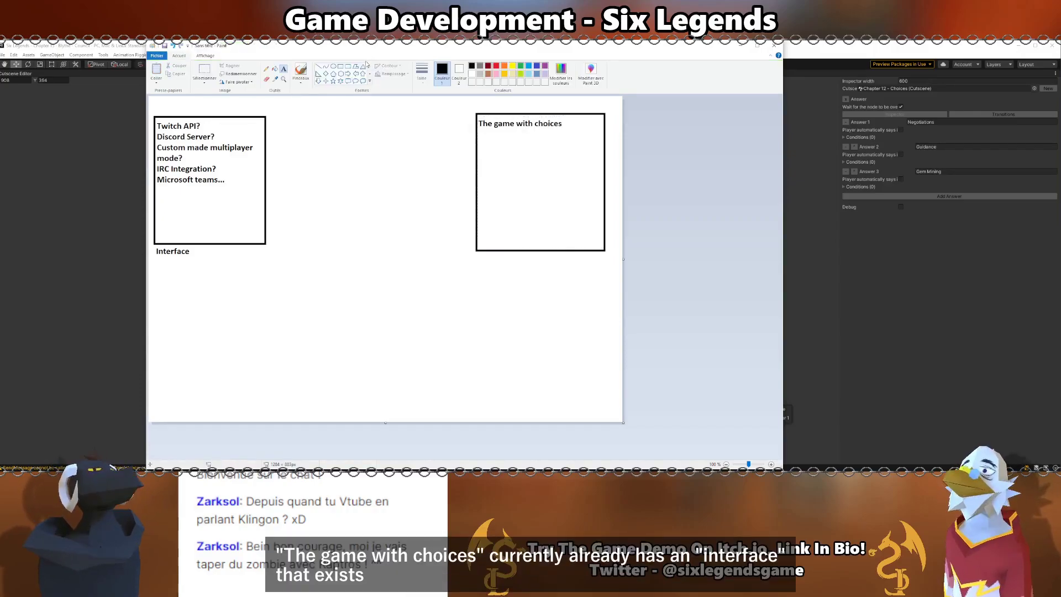
# Draw a red hexagon below the box reading "The game with choices".
pyautogui.click(333, 72)
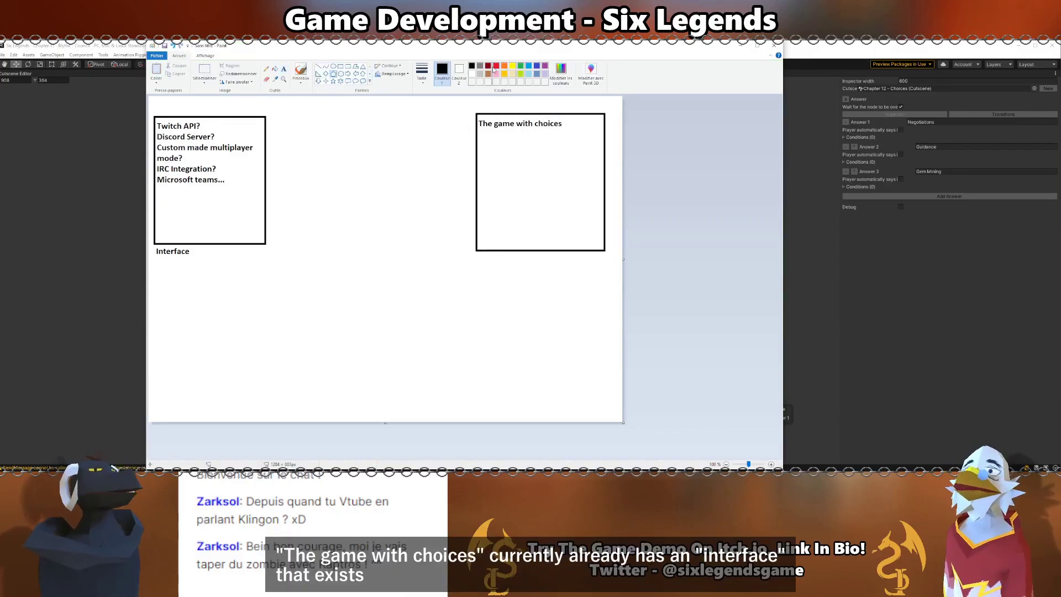
pyautogui.click(495, 67)
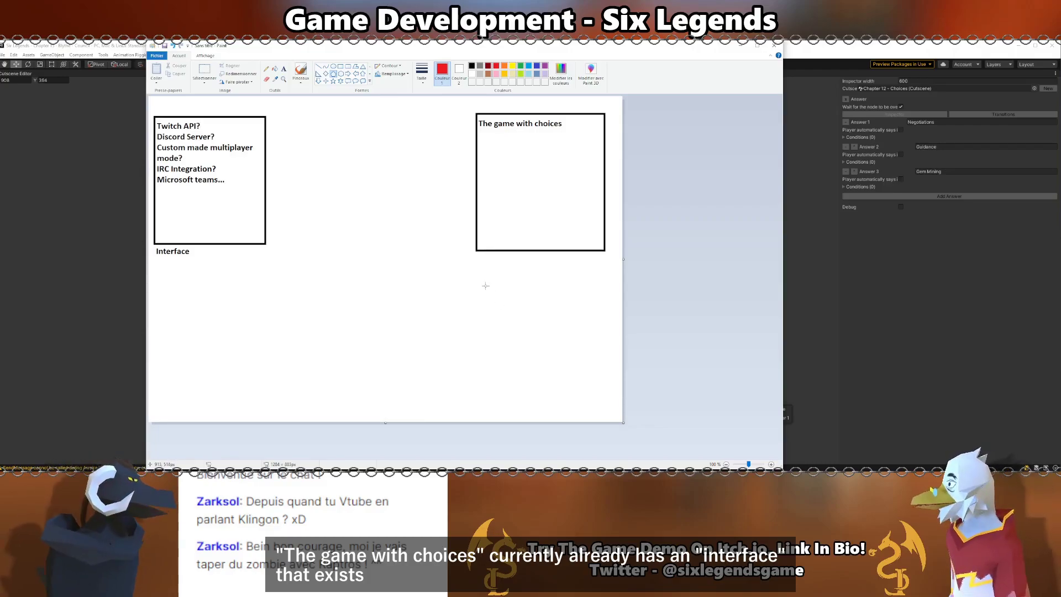
pyautogui.moveTo(481, 276); pyautogui.dragTo(597, 392)
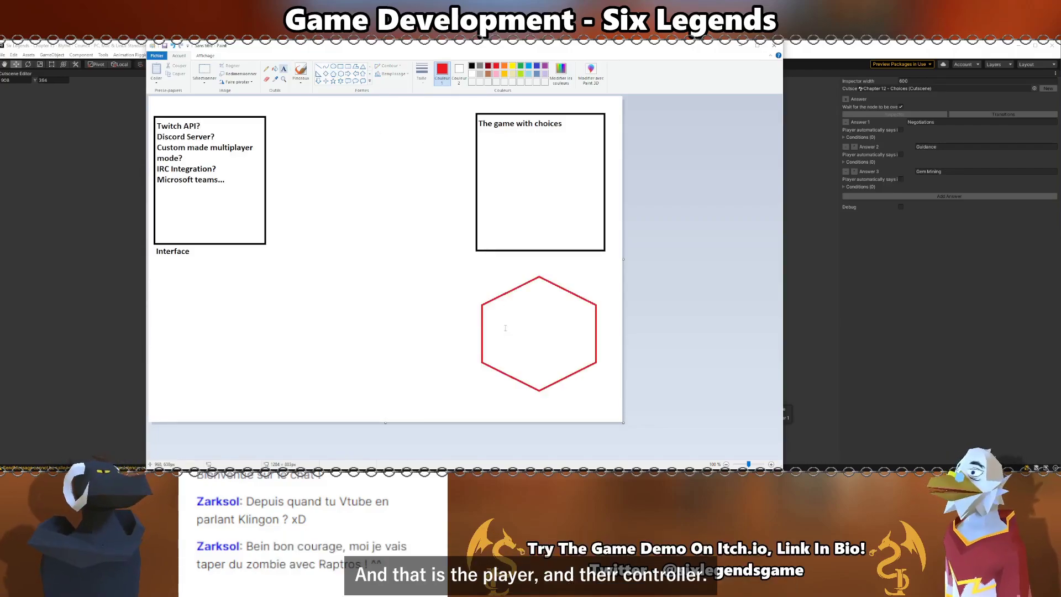
# Write "Player and their controller" in red text inside the hexagon.
pyautogui.click(283, 69)
pyautogui.click(503, 310)
pyautogui.write('Player and their controller')
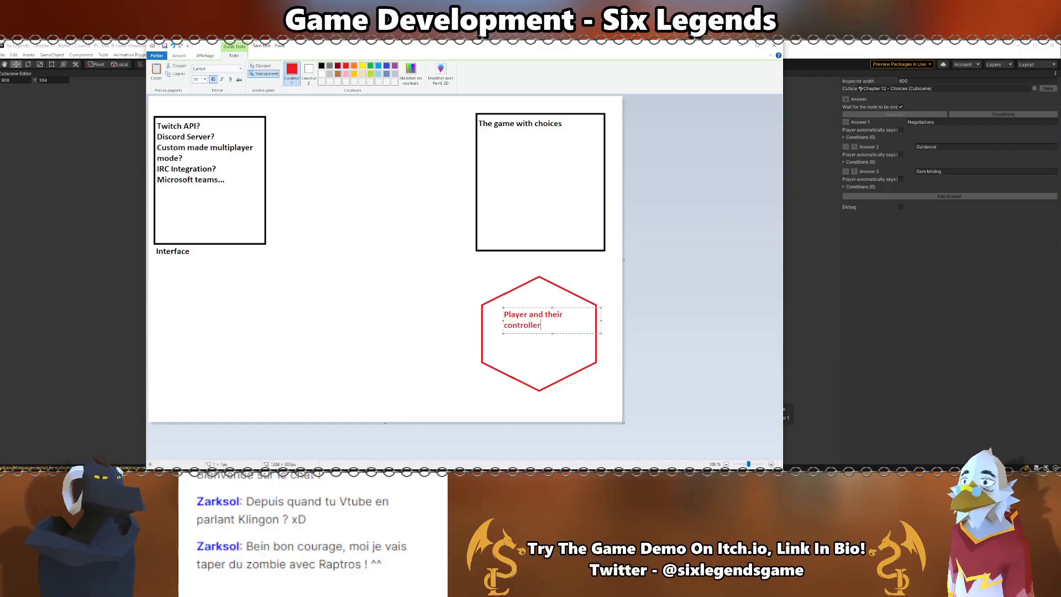
pyautogui.click(517, 263)
pyautogui.click(392, 355)
pyautogui.press('Escape')
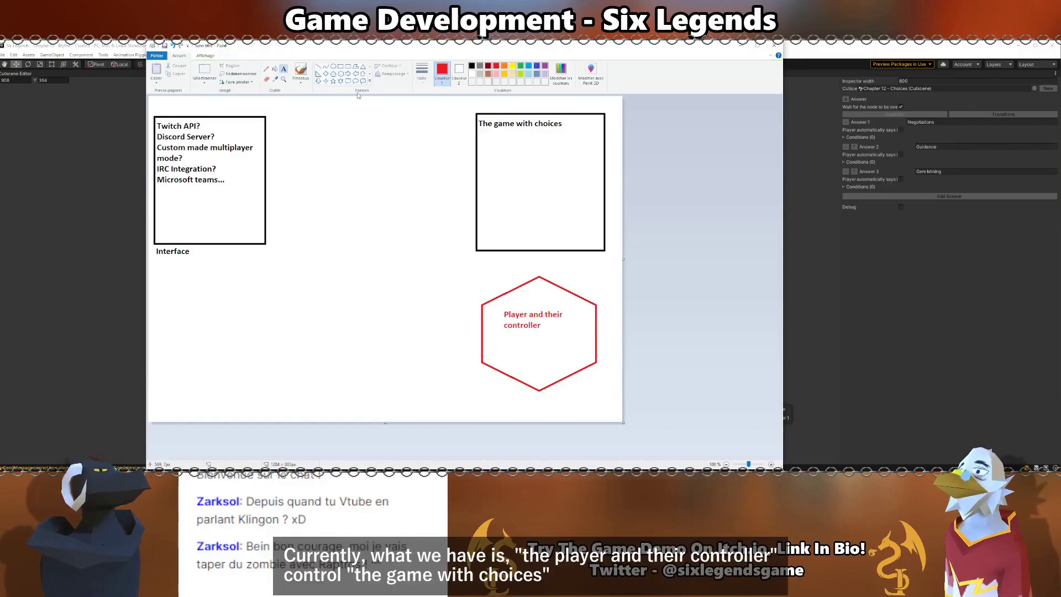
# Connect the top of the hexagon to the bottom edge of the game box with a vertical red line.
pyautogui.click(318, 66)
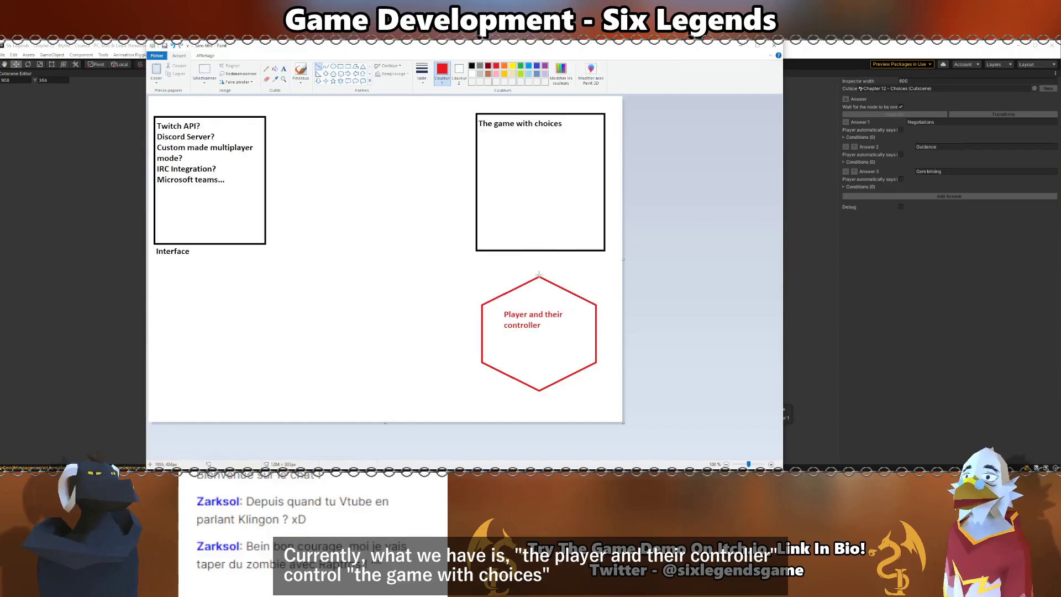
pyautogui.moveTo(540, 278); pyautogui.dragTo(540, 251)
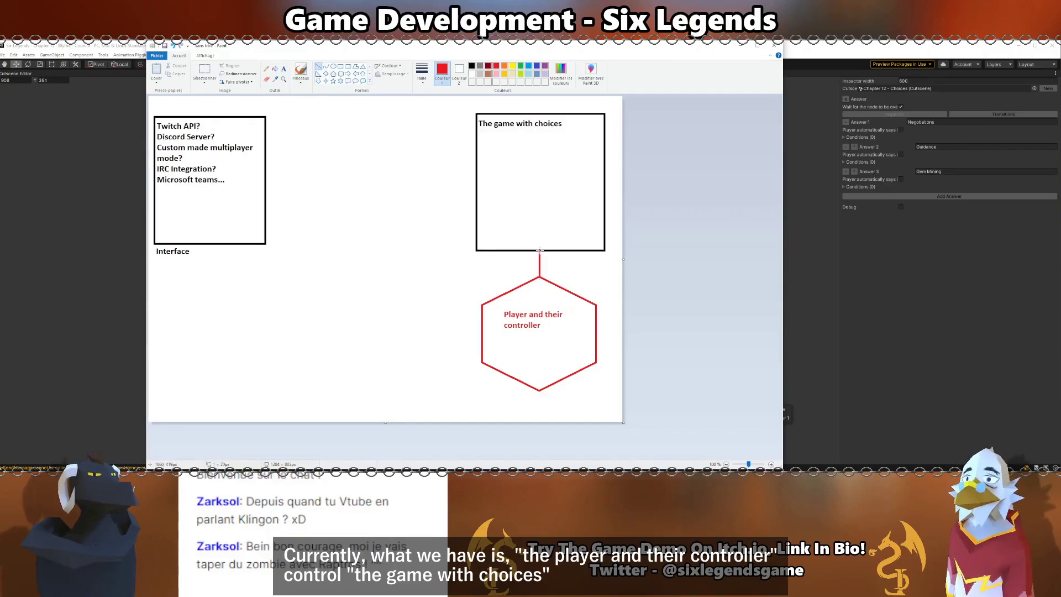
pyautogui.click(609, 278)
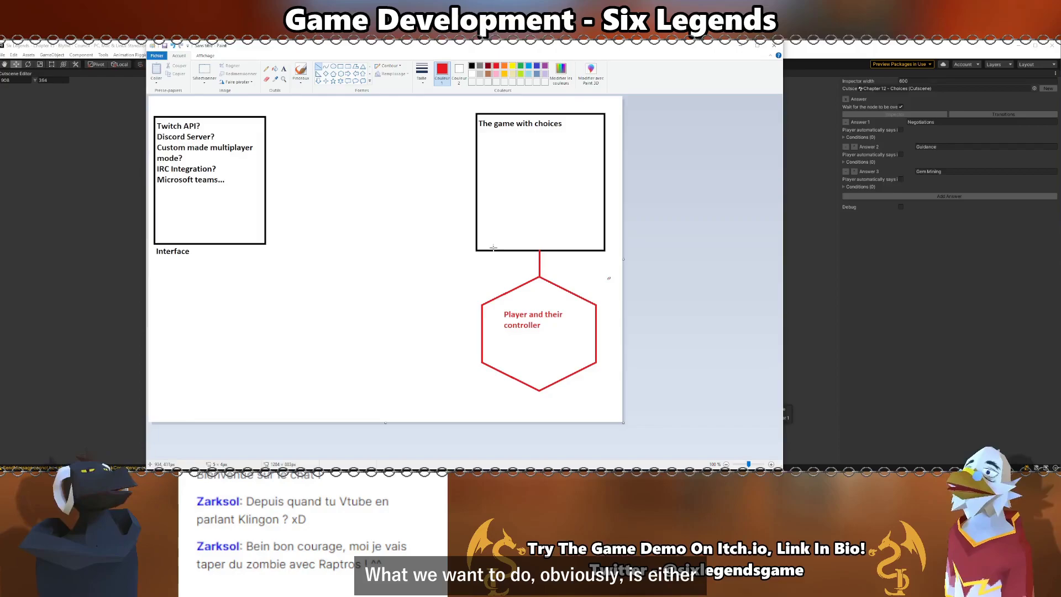
pyautogui.click(575, 270)
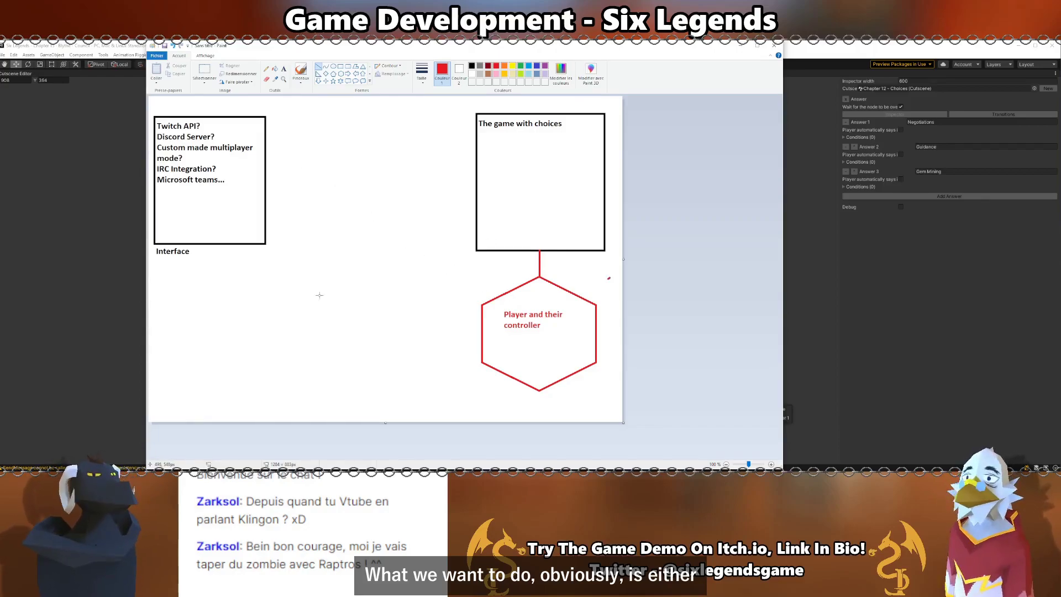
# Try linking the interface box to the hexagon and on to the game box with red lines, and undo them.
pyautogui.moveTo(266, 235); pyautogui.dragTo(486, 303)
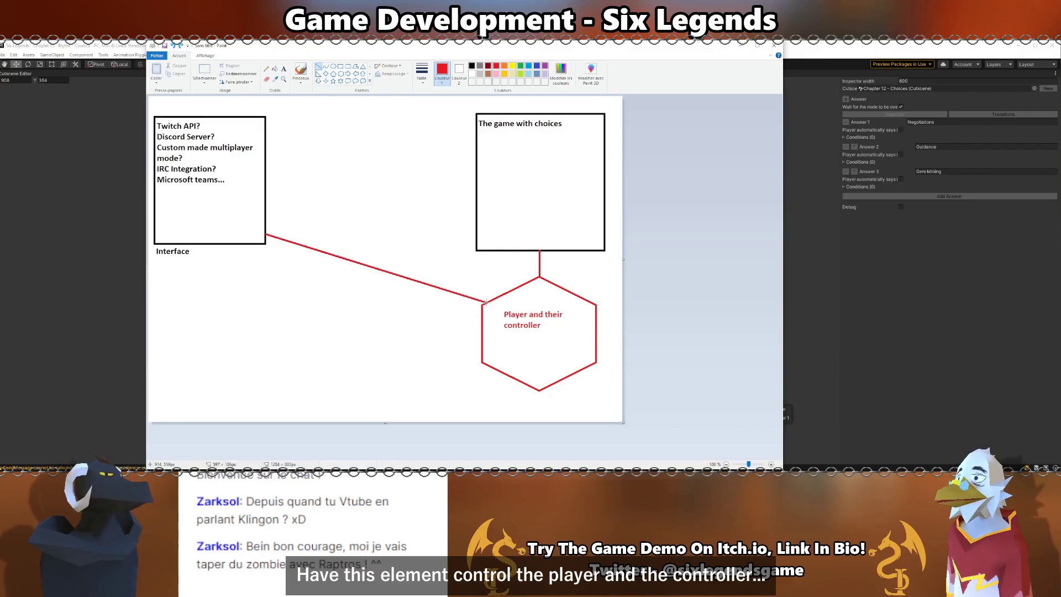
pyautogui.click(482, 305)
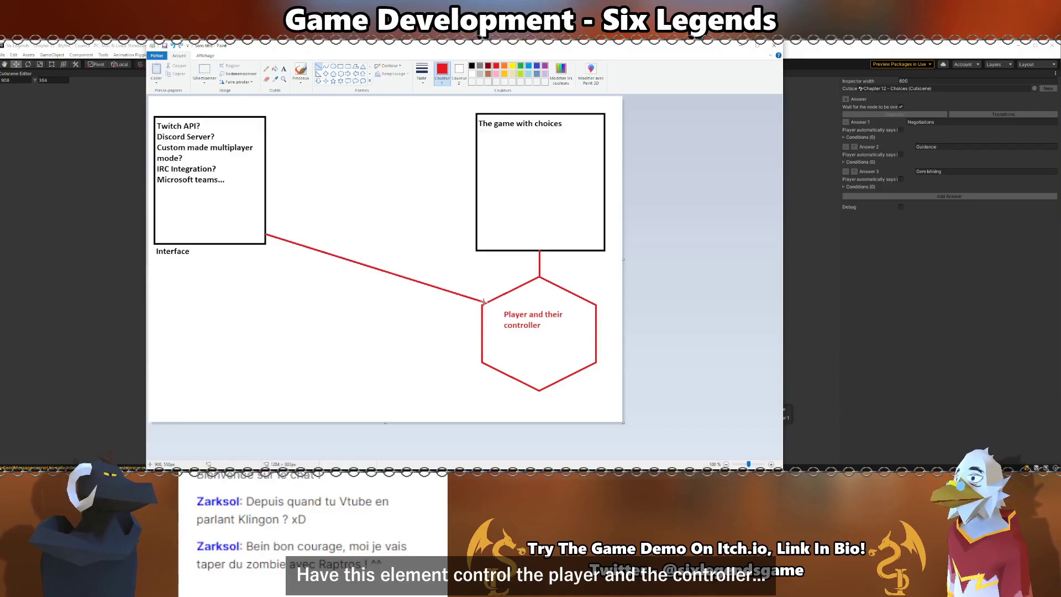
pyautogui.moveTo(486, 302); pyautogui.dragTo(499, 249)
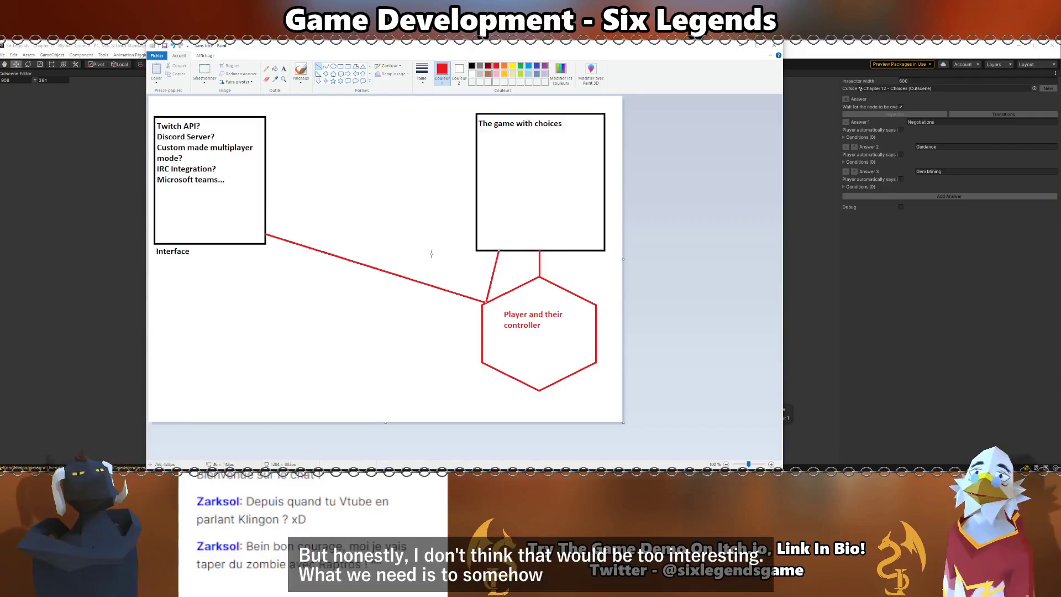
pyautogui.hotkey('ctrl', 'z')
pyautogui.hotkey('ctrl', 'z')
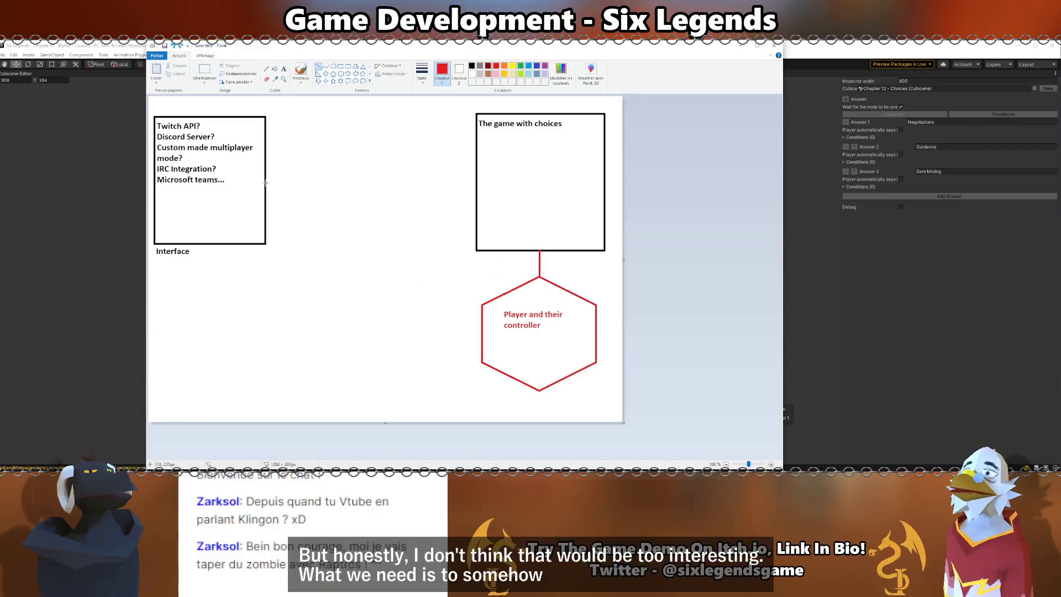
# Try connecting the interface box directly to the game box with a horizontal red line, and undo it.
pyautogui.keyDown('shift'); pyautogui.moveTo(266, 182); pyautogui.dragTo(475, 183); pyautogui.keyUp('shift')
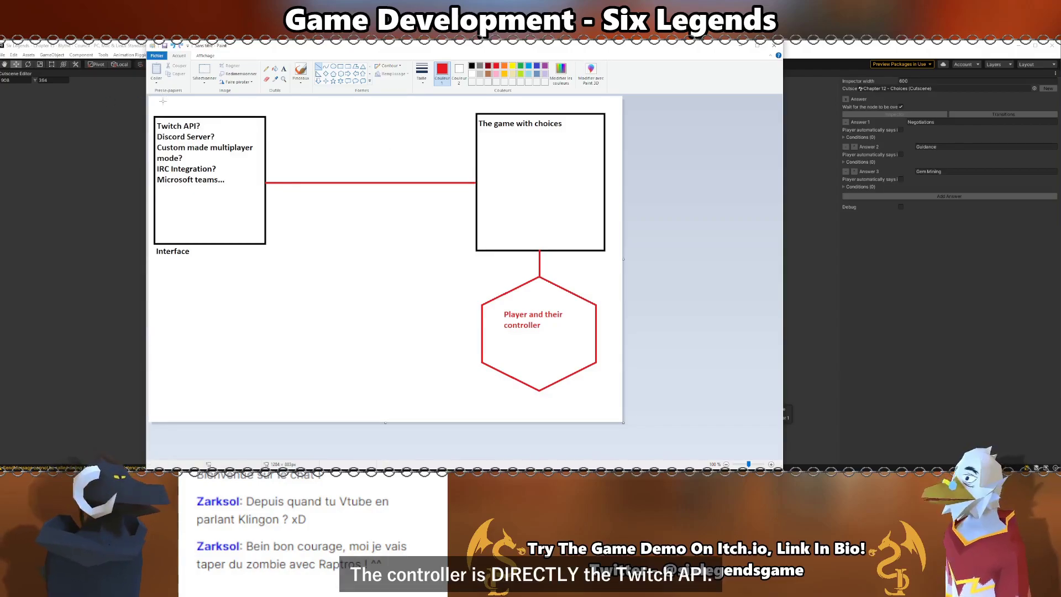
pyautogui.click(163, 105)
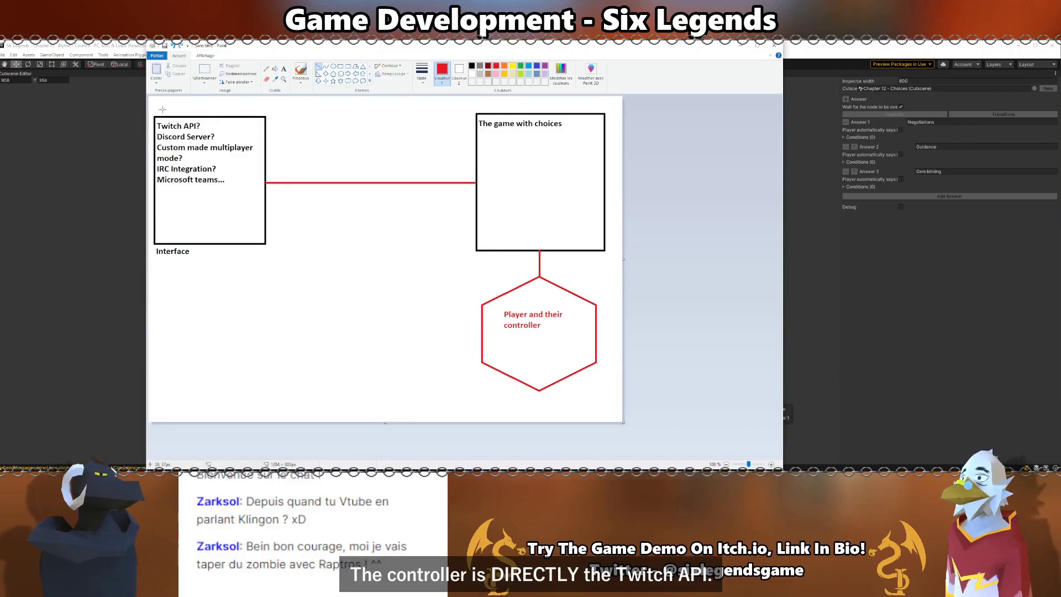
pyautogui.hotkey('ctrl', 'z')
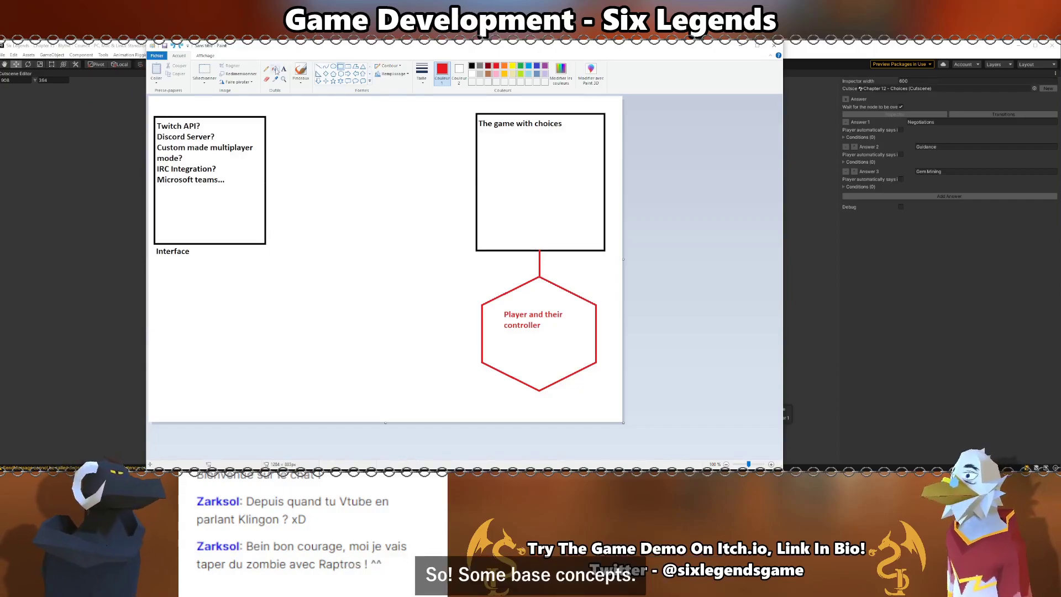
# Write "Request for a Choice to make" in red text in the empty area below the two boxes and widen its text area.
pyautogui.click(284, 70)
pyautogui.moveTo(238, 315); pyautogui.dragTo(337, 328)
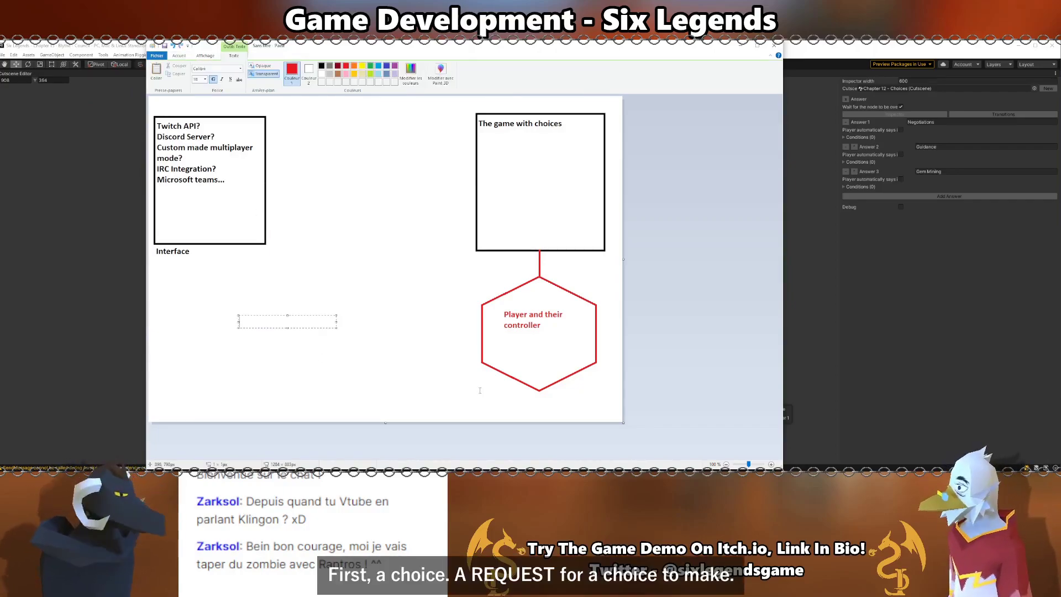
pyautogui.write('Choic')
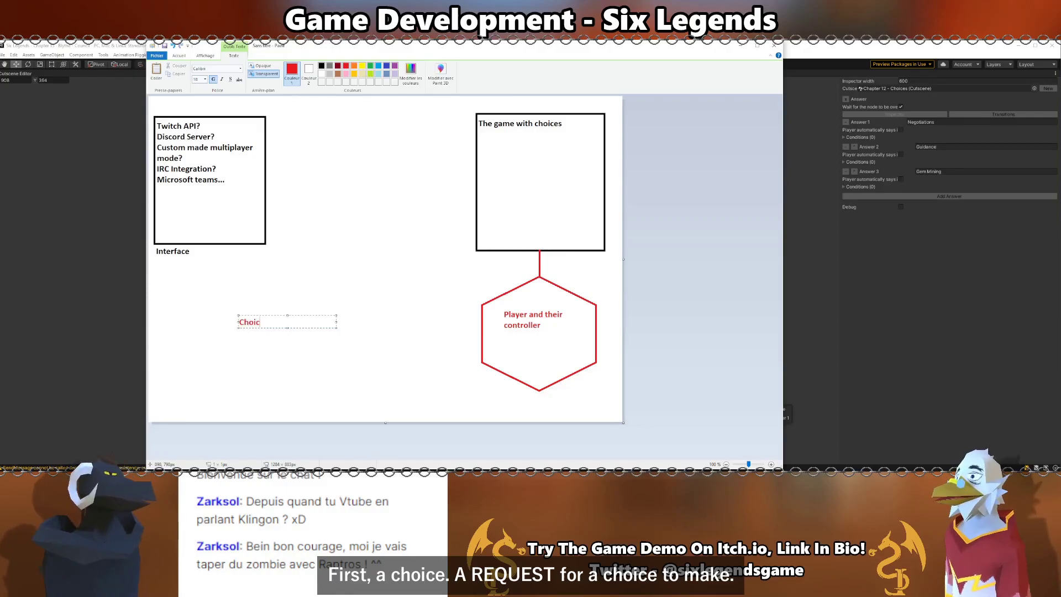
pyautogui.write('e')
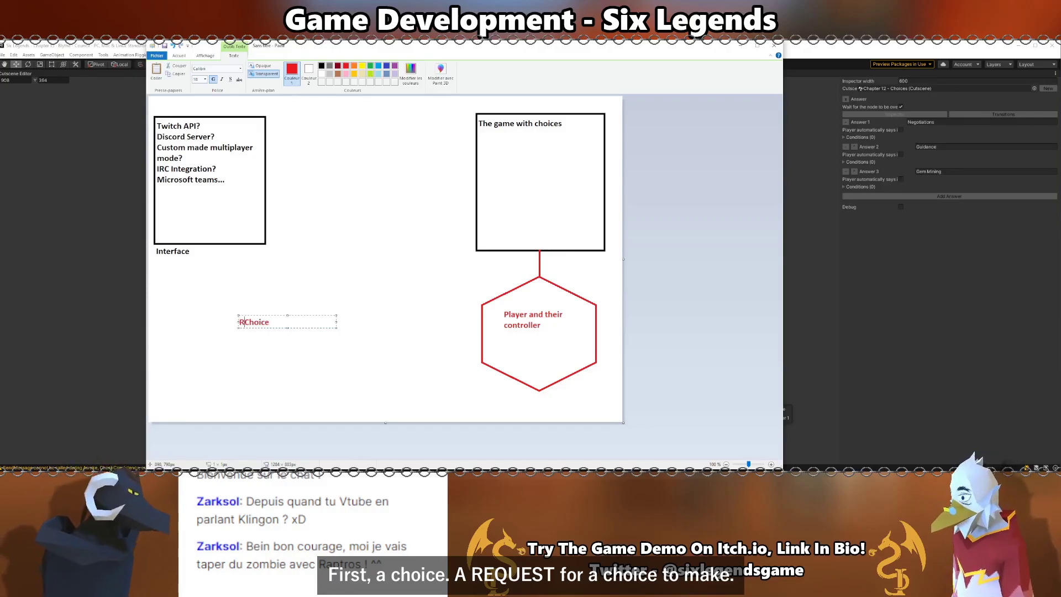
pyautogui.write('Request for a ')
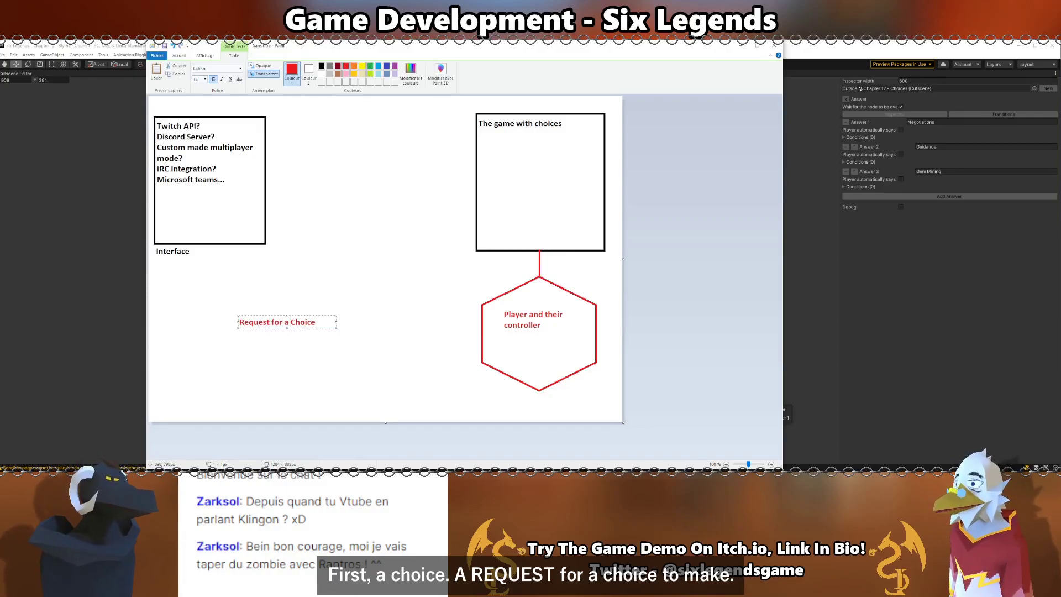
pyautogui.write(' t')
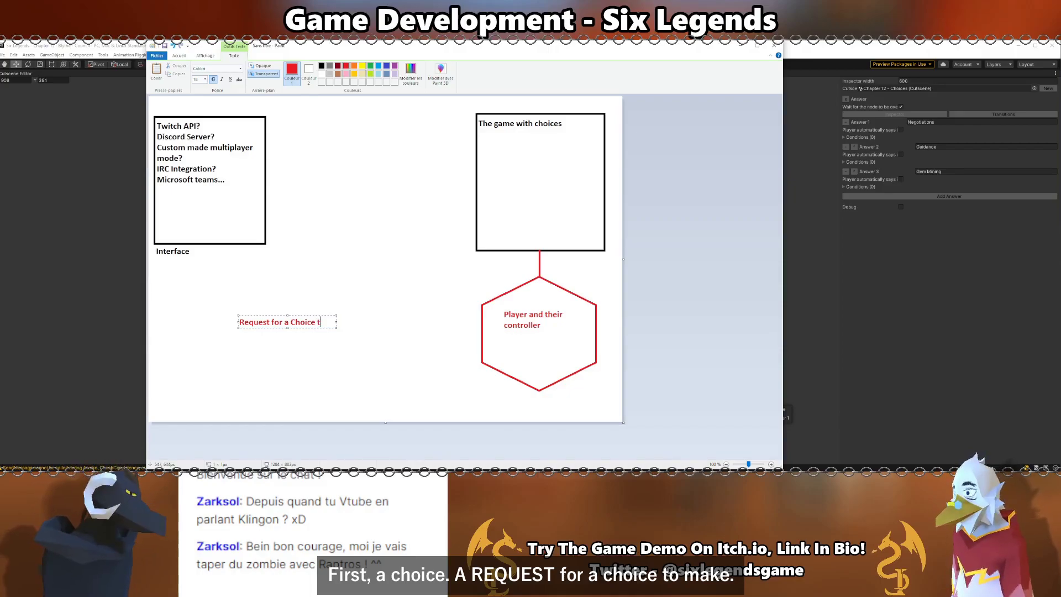
pyautogui.write('o make')
pyautogui.moveTo(336, 329); pyautogui.dragTo(418, 328)
# Add a second line, "Callback or system that allows to get the results", under the choice request text.
pyautogui.press('Return')
pyautogui.write('Callb')
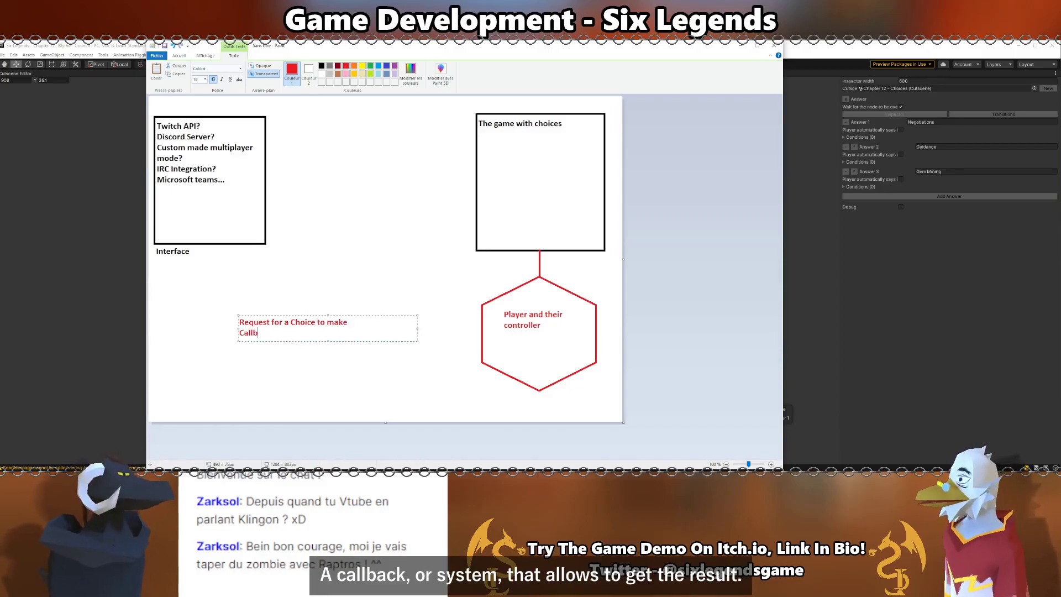
pyautogui.write('ack or syst')
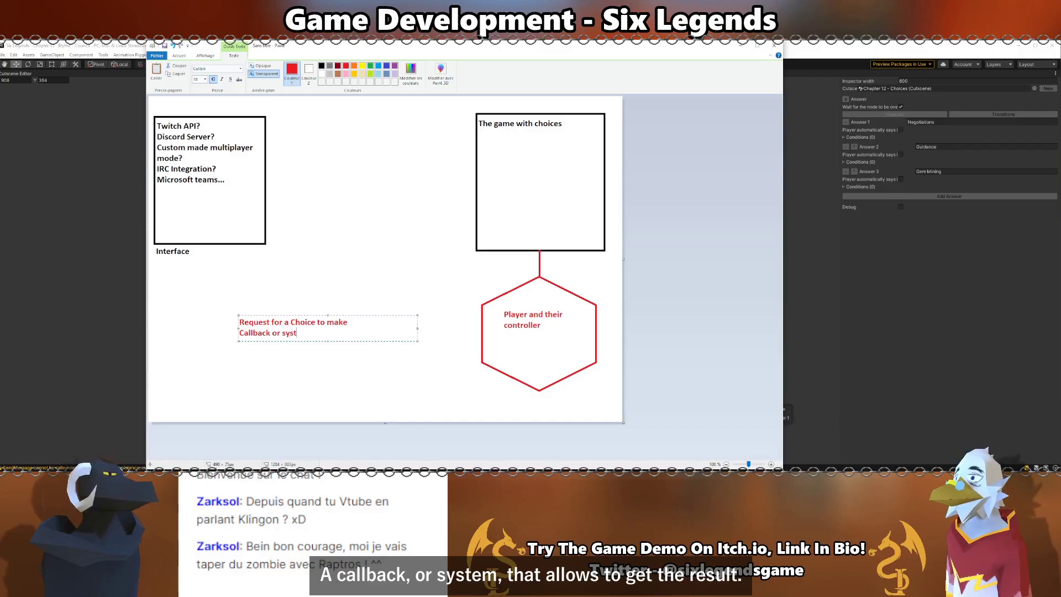
pyautogui.write('em that allow')
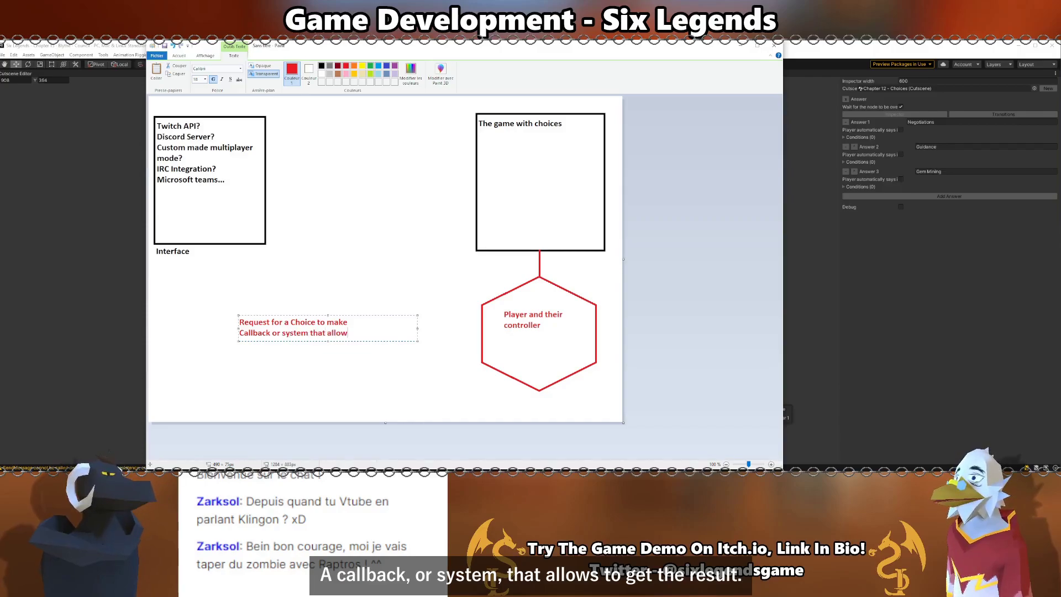
pyautogui.write('s to get the results')
# Add a third line to the notes reading "A callback that tell when the poll is over".
pyautogui.press('Return')
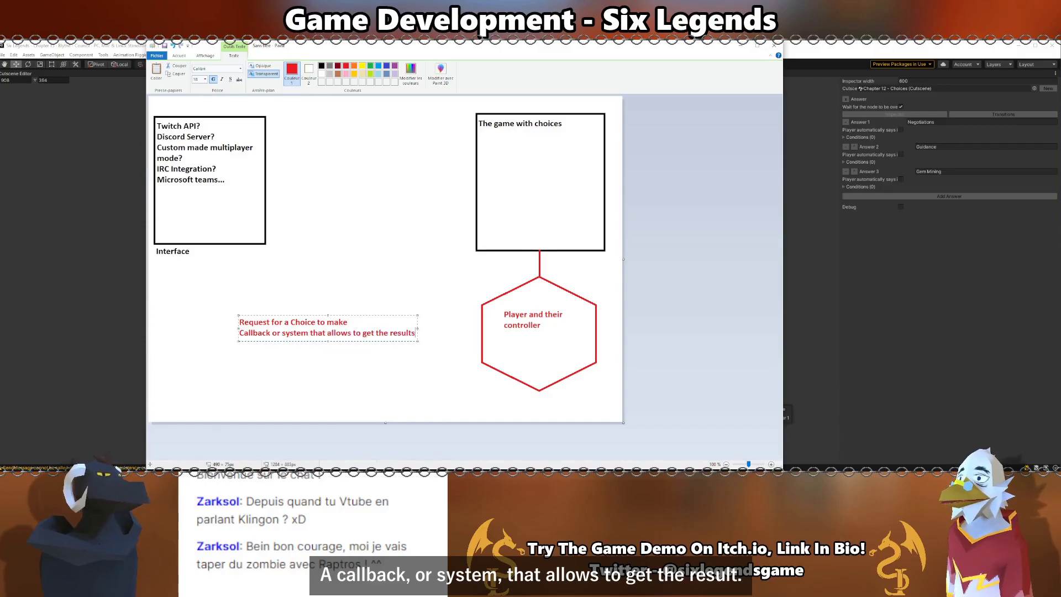
pyautogui.write('A callback that')
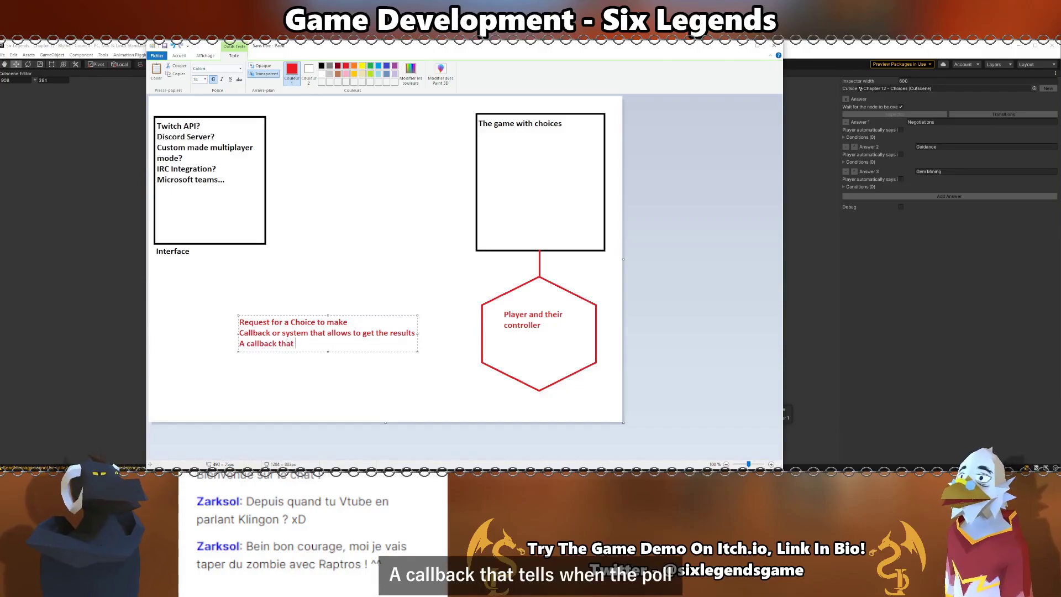
pyautogui.write(' tell when the result is')
pyautogui.hotkey('ctrl', 'shift', 'Left')
pyautogui.hotkey('ctrl', 'shift', 'Left')
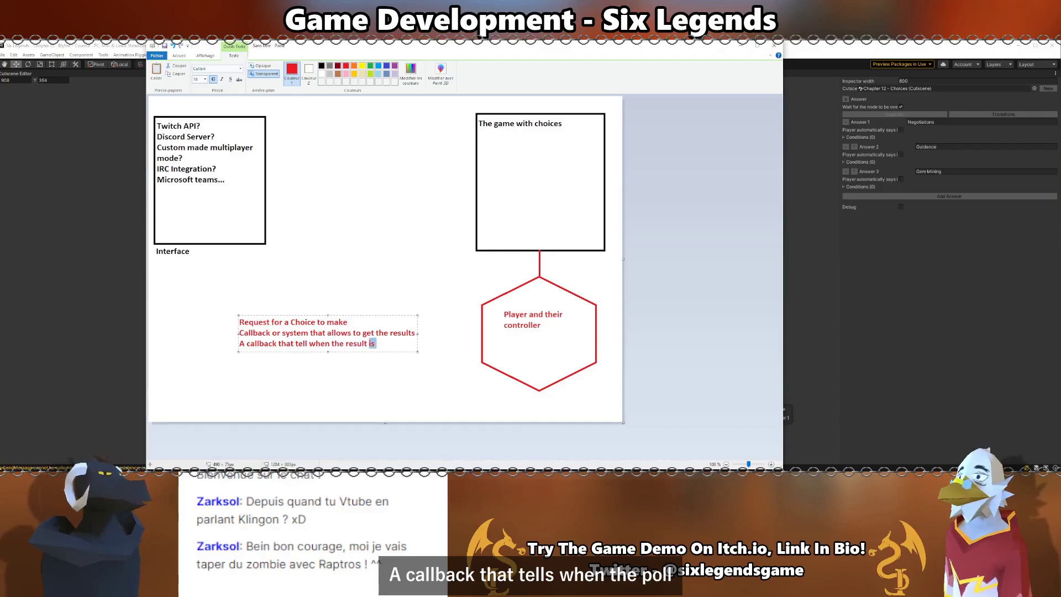
pyautogui.write('poll')
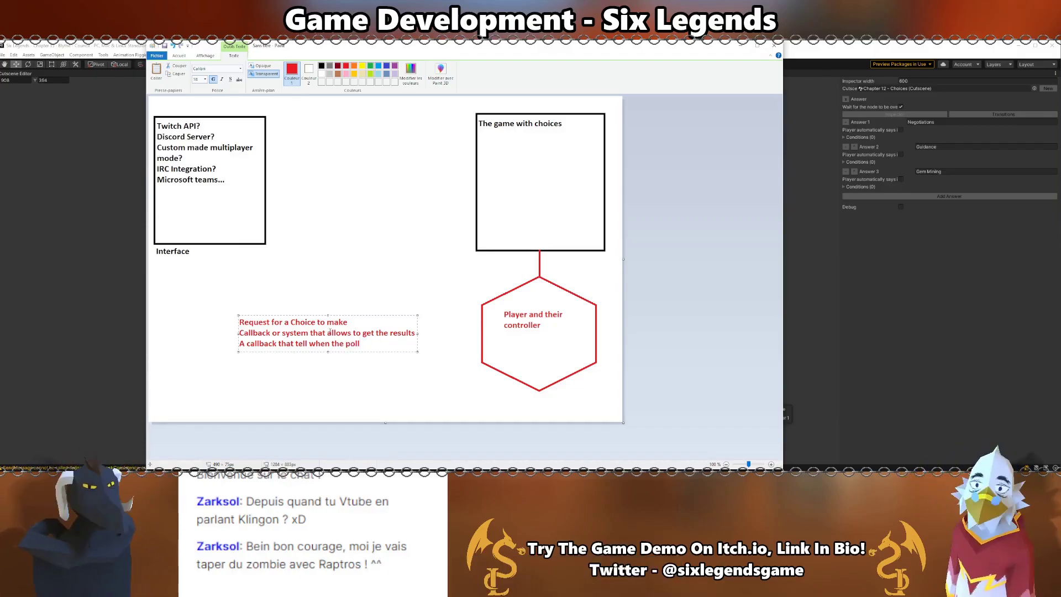
pyautogui.write(' is over')
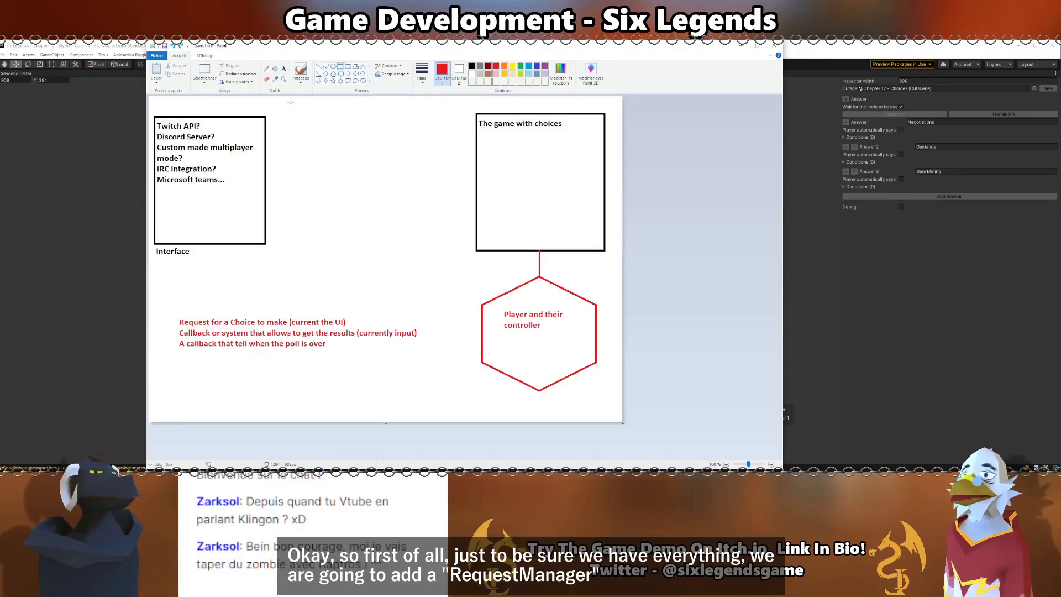
# Draw a wide red rectangle between the interface and game boxes at the canvas's upper edge and label it "RequestManager".
pyautogui.moveTo(291, 100)
pyautogui.mouseDown()
pyautogui.moveTo(433, 118)
pyautogui.moveTo(429, 133)
pyautogui.moveTo(442, 131)
pyautogui.mouseUp()
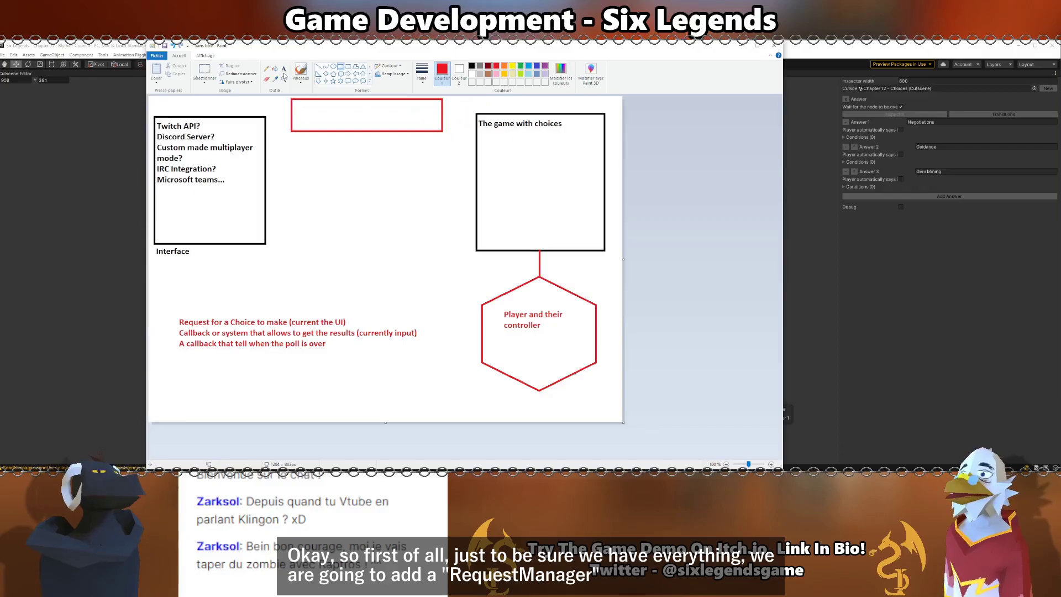
pyautogui.click(283, 70)
pyautogui.click(330, 104)
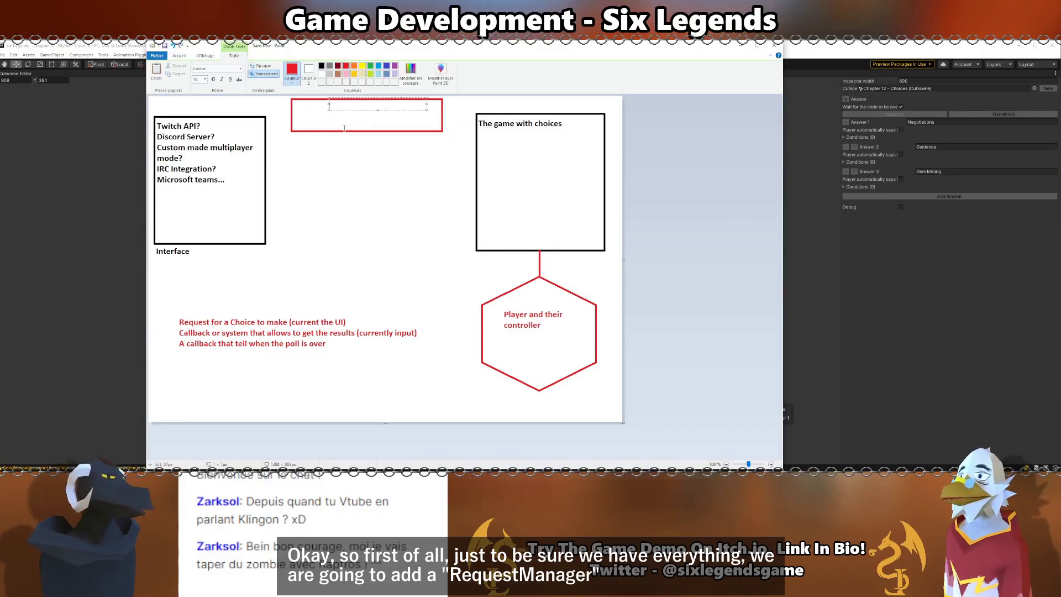
pyautogui.write('Request')
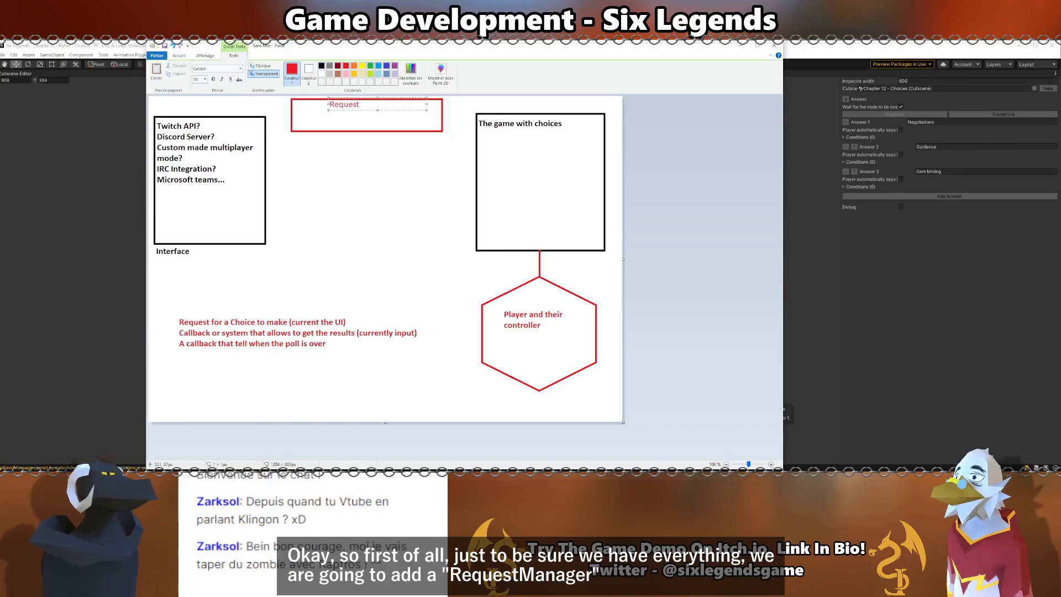
pyautogui.write('Manager')
pyautogui.click(318, 77)
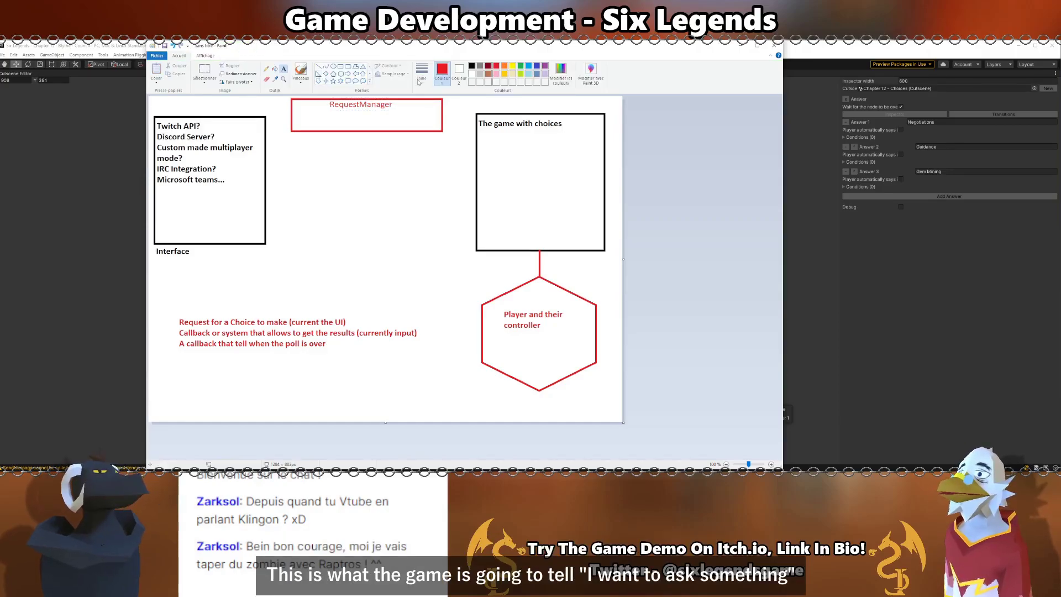
# Connect both the game box and the interface box to the RequestManager rectangle with diagonal red lines.
pyautogui.click(318, 66)
pyautogui.moveTo(476, 138); pyautogui.dragTo(443, 112)
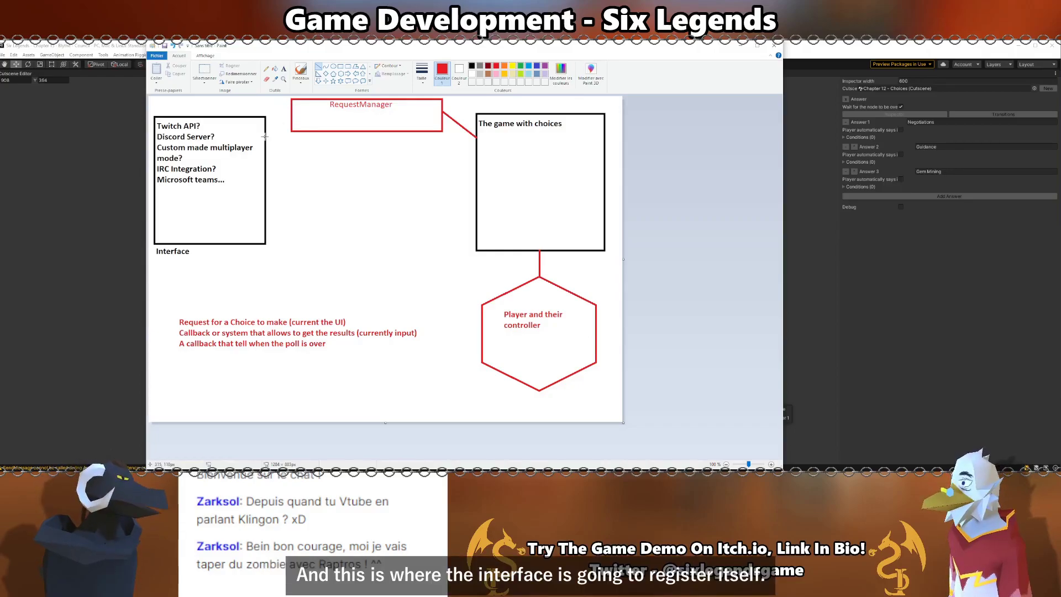
pyautogui.moveTo(266, 135); pyautogui.dragTo(291, 109)
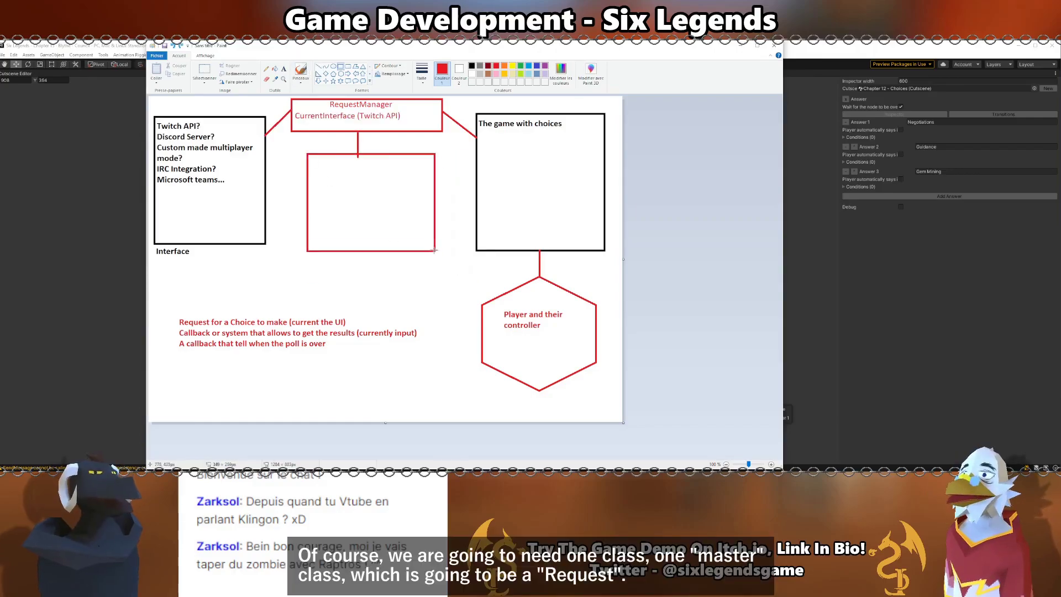
# Draw a red box below RequestManager and write "Request" in it with the item "- The question".
pyautogui.moveTo(438, 249)
pyautogui.mouseDown()
pyautogui.moveTo(410, 240)
pyautogui.moveTo(415, 251)
pyautogui.mouseUp()
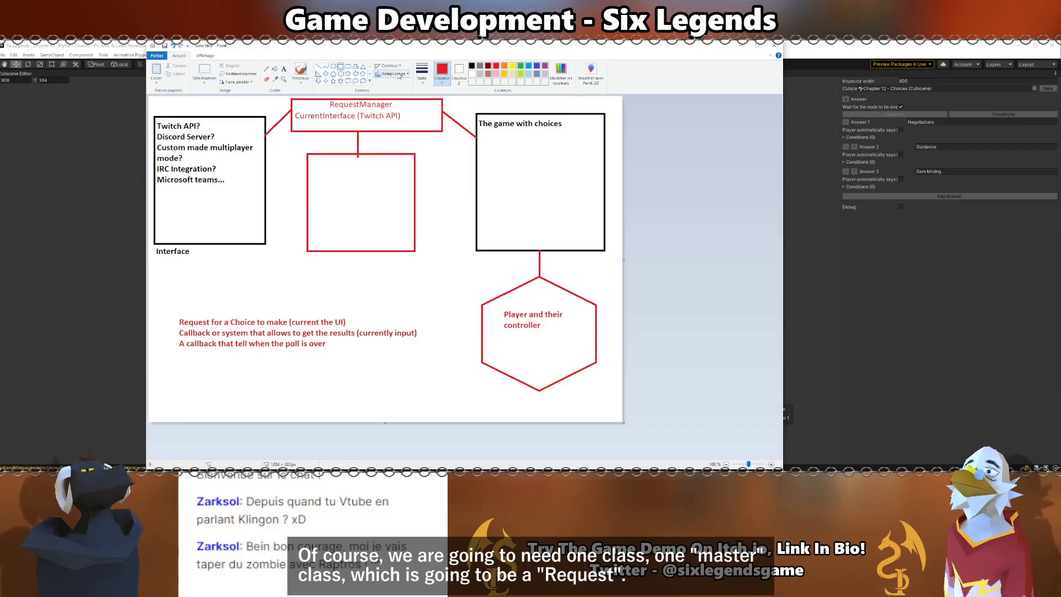
pyautogui.click(283, 69)
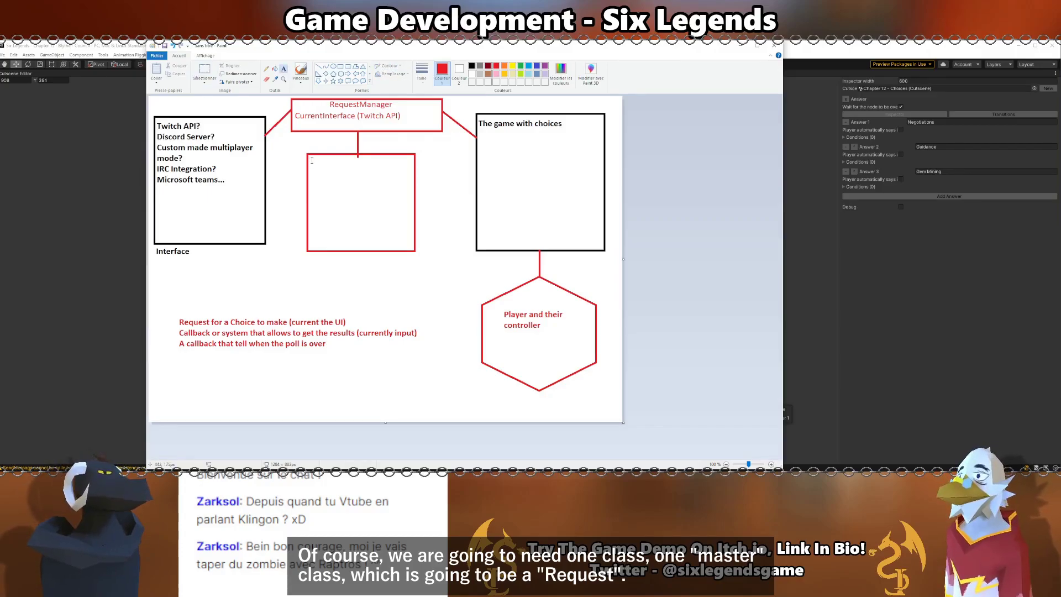
pyautogui.moveTo(404, 244); pyautogui.dragTo(415, 250)
pyautogui.write('Request ')
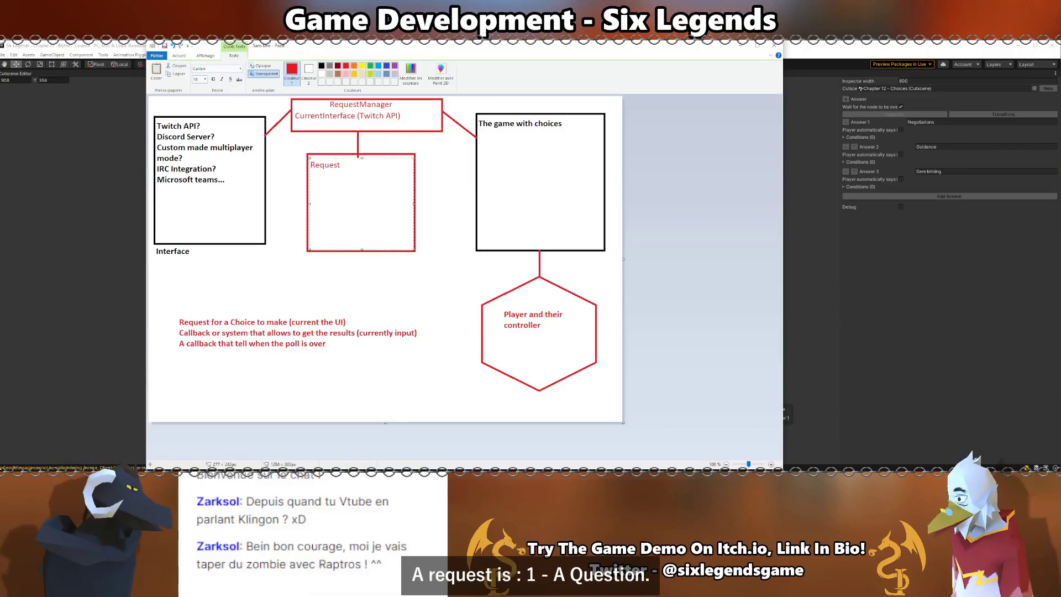
pyautogui.write('- The question')
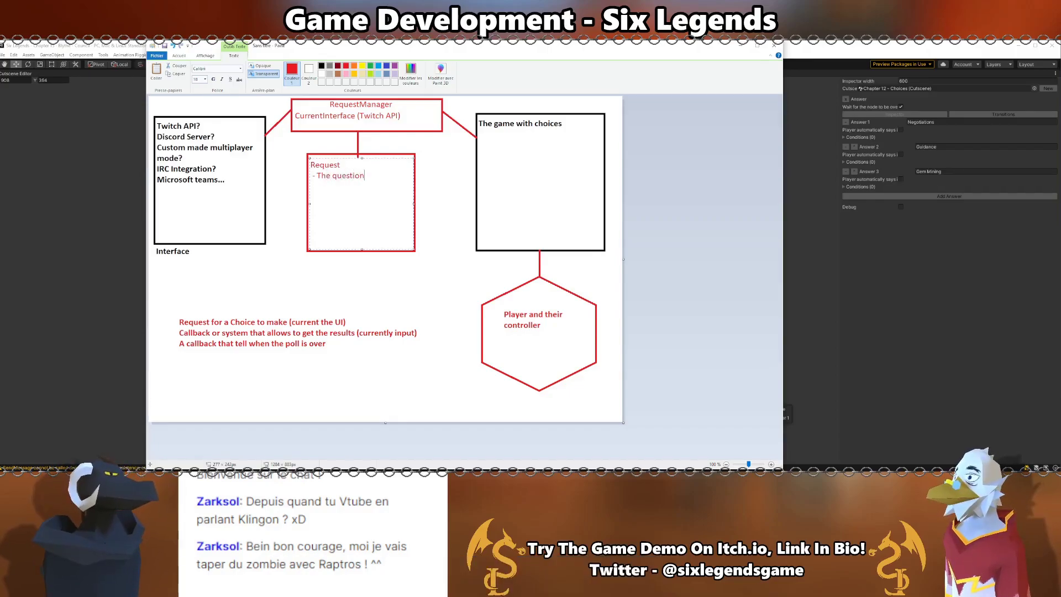
# Add the items "- The answers" and "- The results of the poll" to the list in the Request box.
pyautogui.press('Return')
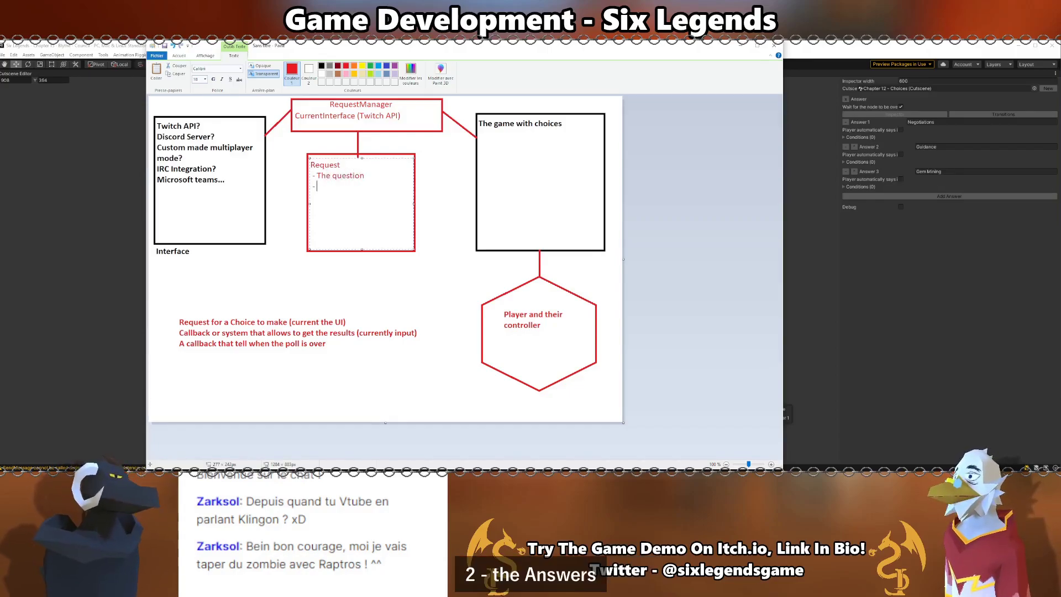
pyautogui.write('- The answers')
pyautogui.press('Return')
pyautogui.write('-')
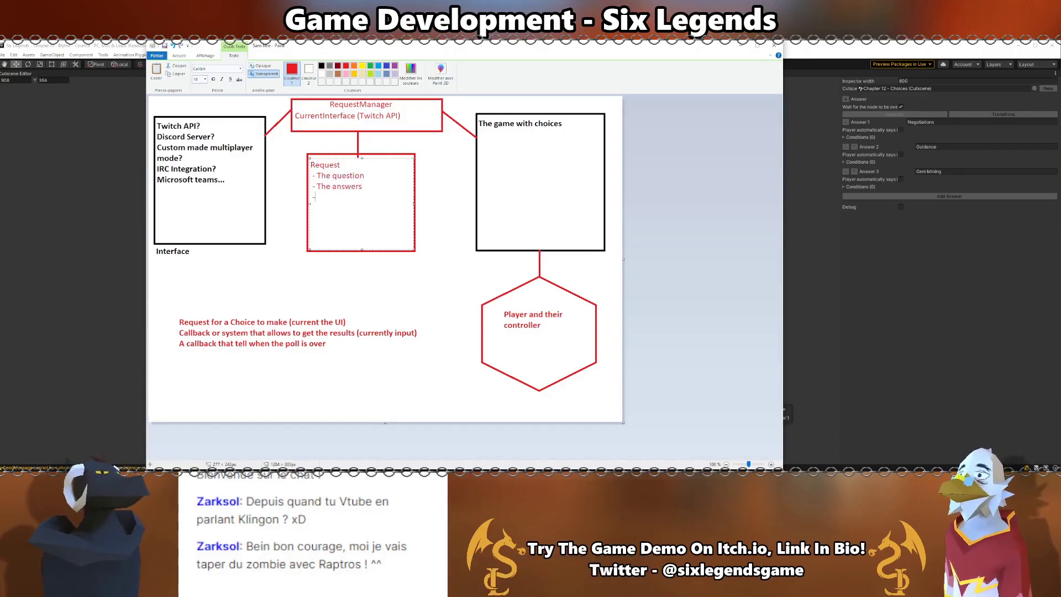
pyautogui.write(' The results of the poll')
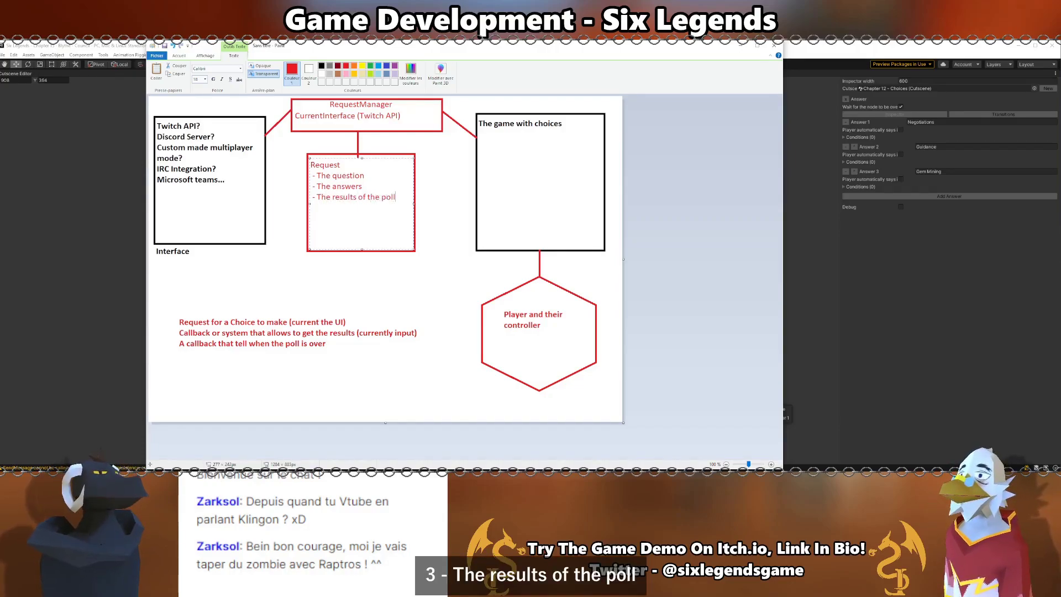
pyautogui.click(132, 267)
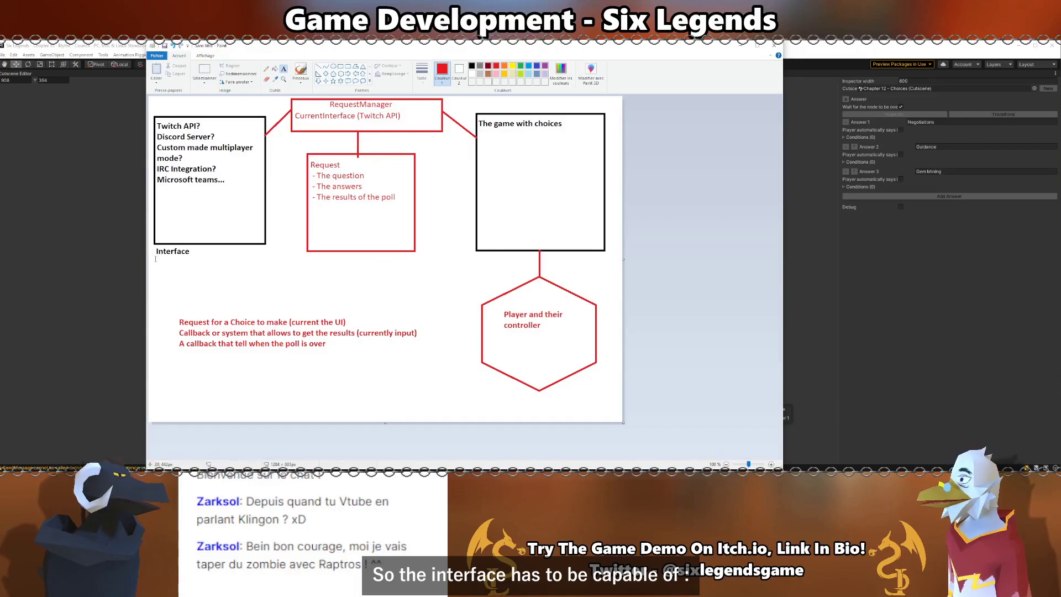
# Write "Start a question" and "Listen to answers" on separate lines in red text below the Interface label.
pyautogui.moveTo(295, 283); pyautogui.dragTo(285, 294)
pyautogui.write('Star')
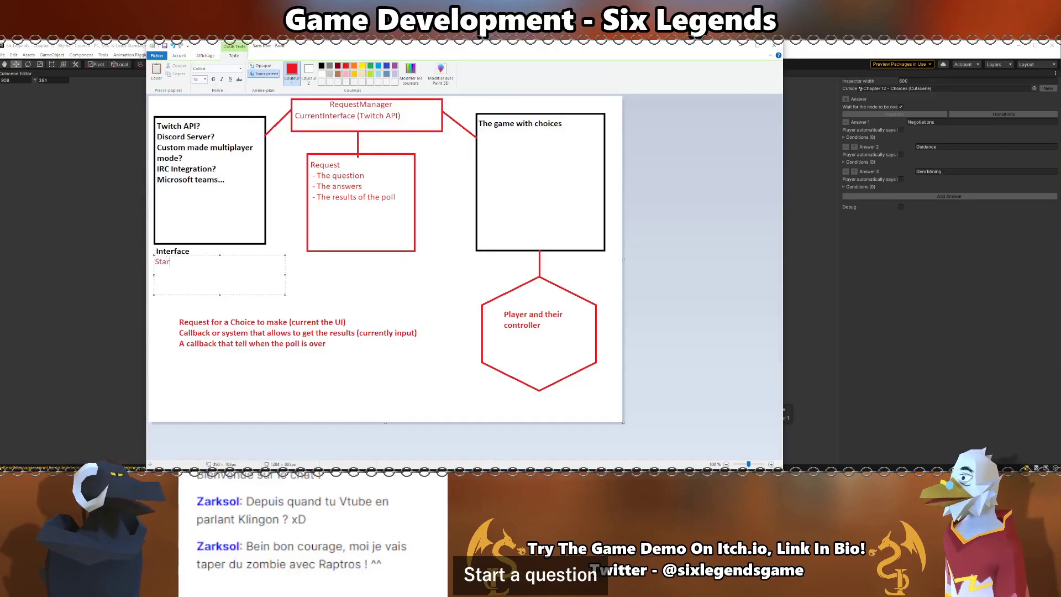
pyautogui.write('t a question')
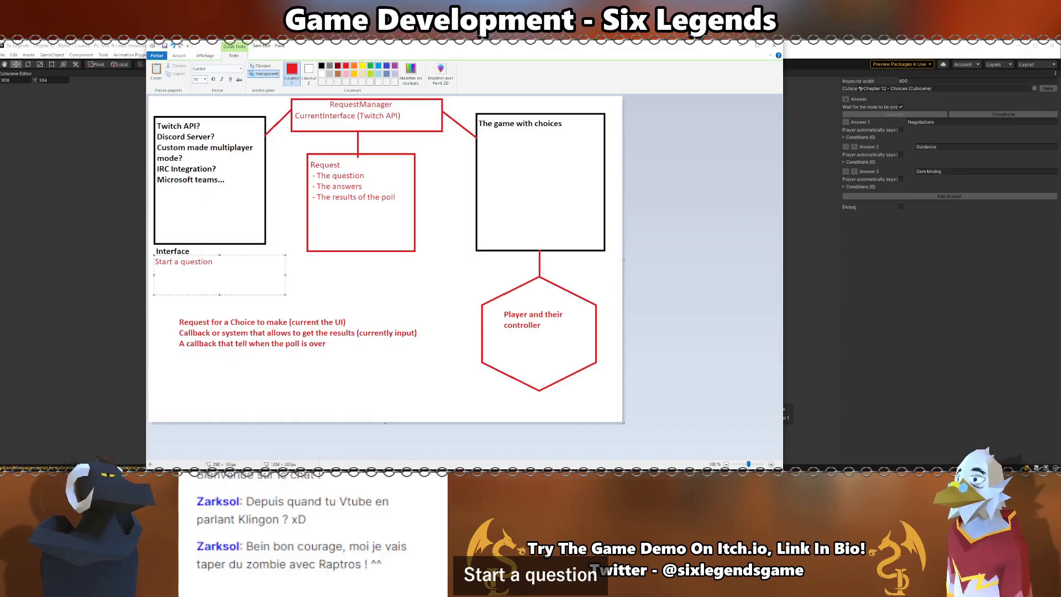
pyautogui.press('Return')
pyautogui.write('Listen to answe')
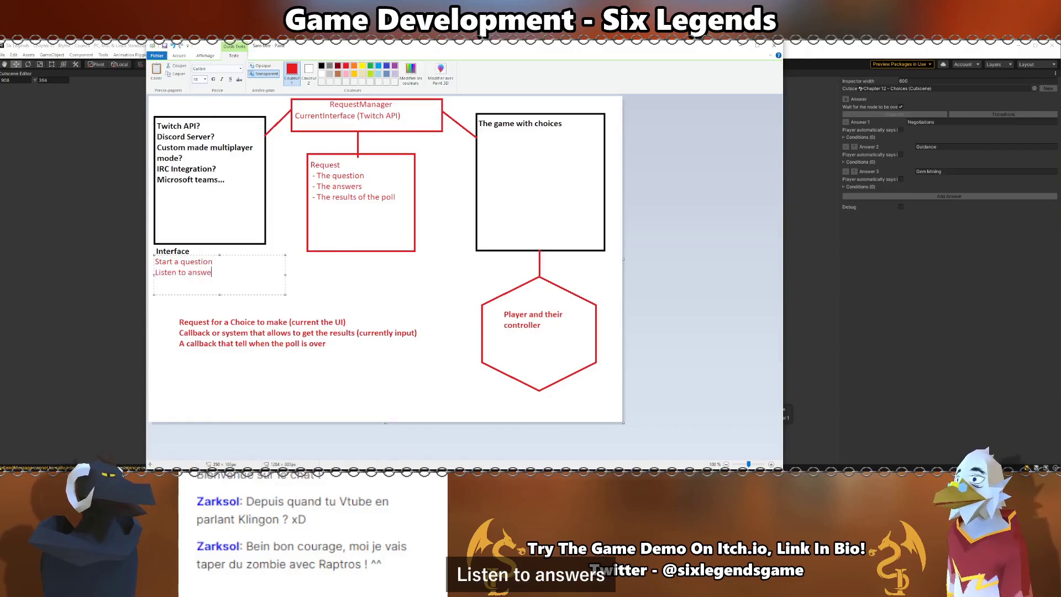
pyautogui.write('rs')
# Add "Stop a question (timer? player input?)" under the interface capabilities and widen the text area so it fits one line.
pyautogui.press('Return')
pyautogui.write('Stop a')
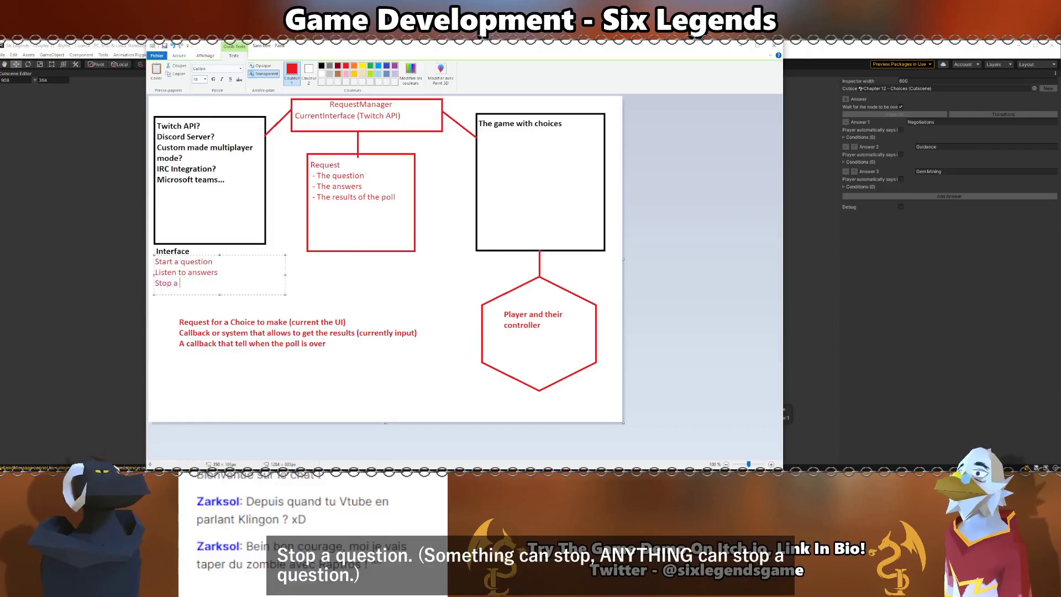
pyautogui.write(' question (timer? player input?')
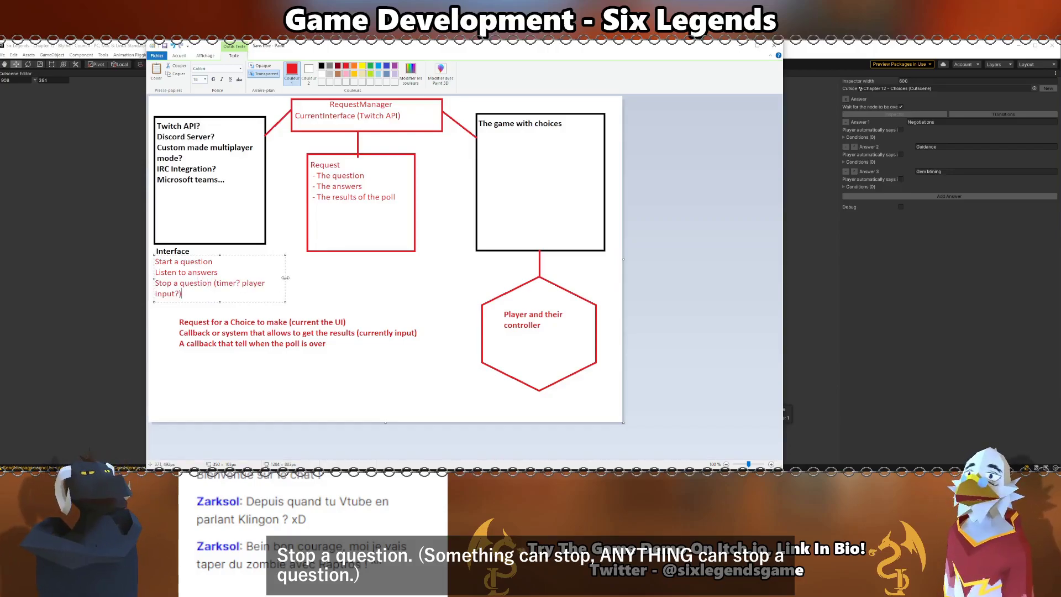
pyautogui.moveTo(285, 278); pyautogui.dragTo(306, 278)
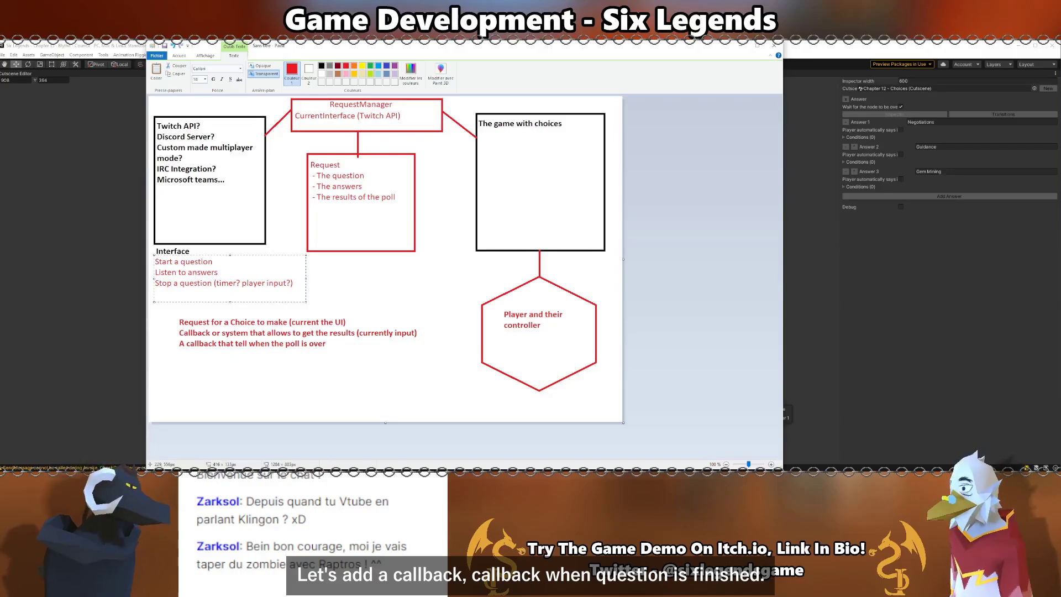
# Add the line "Callback when question is finished" to the interface capabilities text.
pyautogui.write('Callback when ')
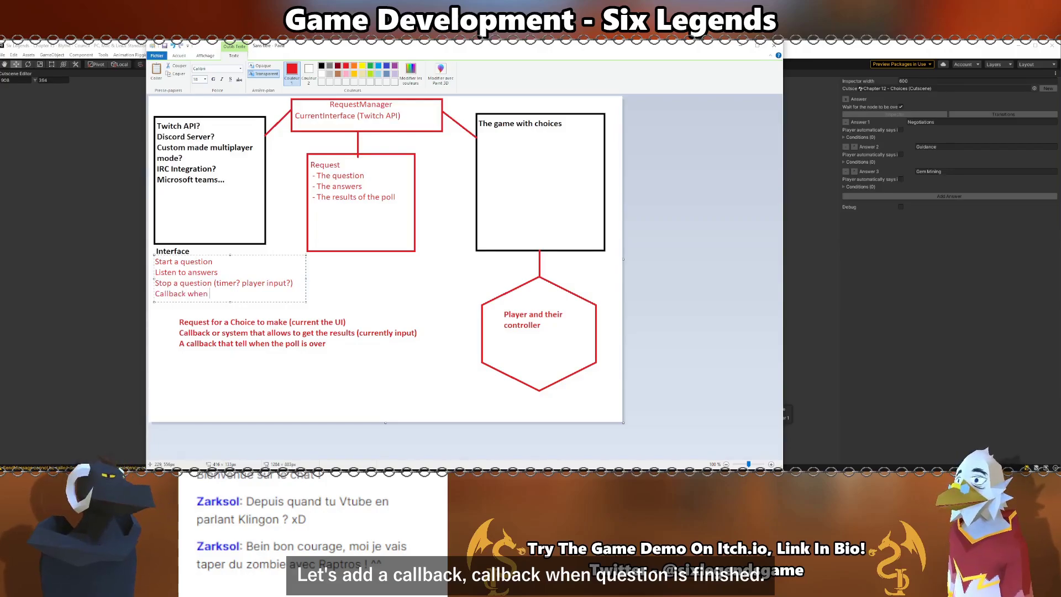
pyautogui.write('question is fi')
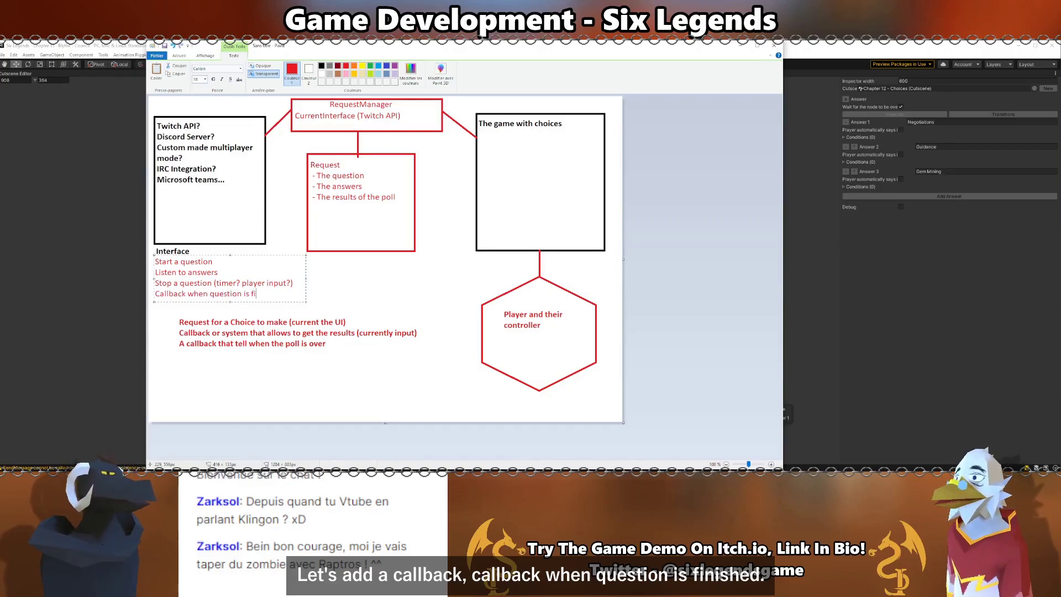
pyautogui.write('nished')
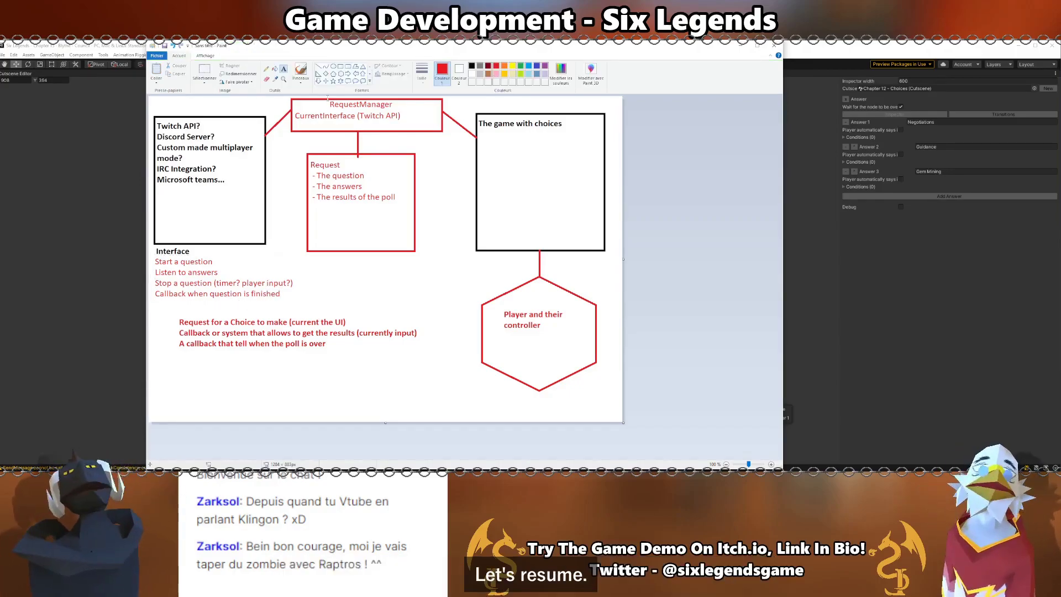
# Write "can ask the player to make a choice" in red under the heading inside the game box.
pyautogui.click(341, 66)
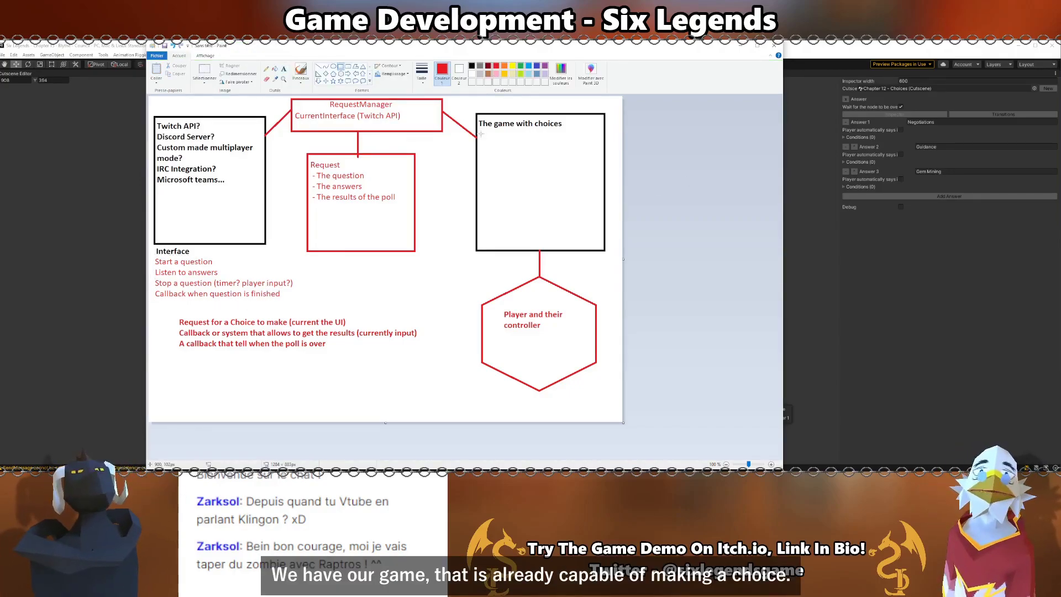
pyautogui.moveTo(481, 132)
pyautogui.mouseDown()
pyautogui.moveTo(600, 178)
pyautogui.moveTo(591, 167)
pyautogui.mouseUp()
pyautogui.write('can ask the ')
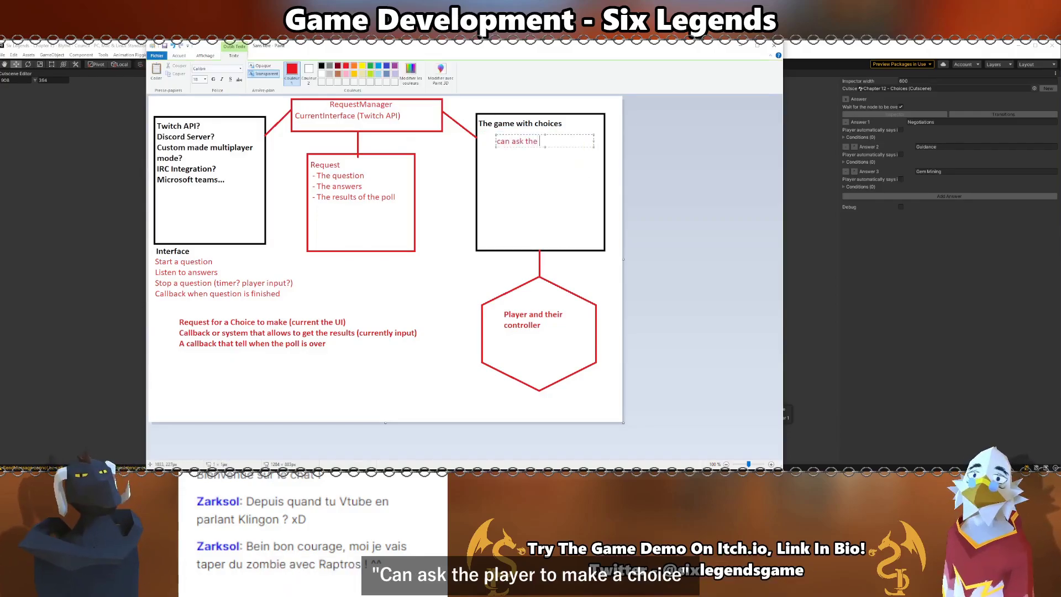
pyautogui.write('player to make a c')
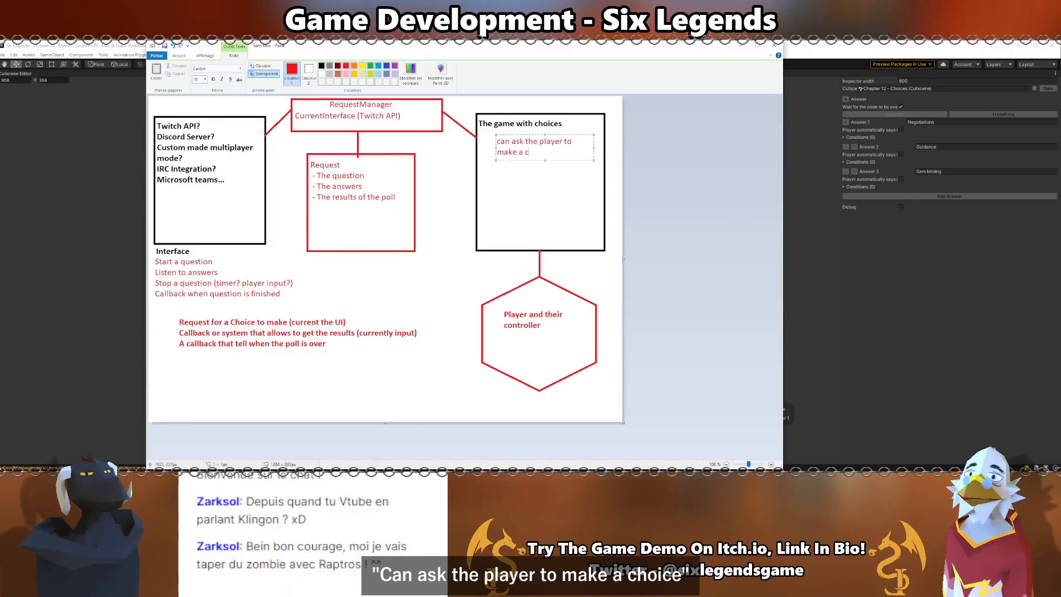
pyautogui.write('hoice')
pyautogui.click(530, 180)
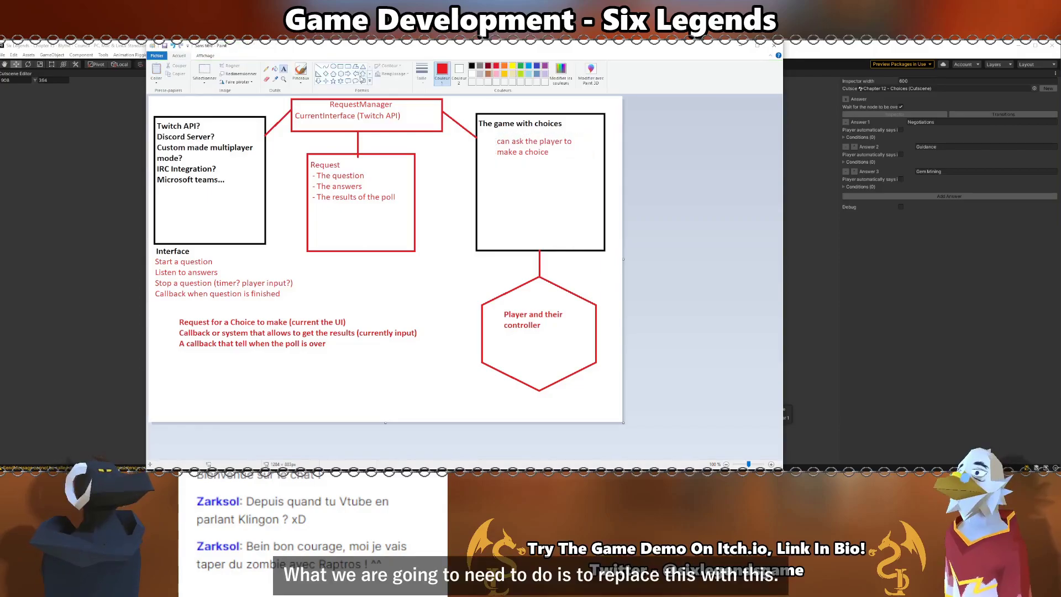
# Strike through "the player" in the game box with a red line and write "the manager" in red above it.
pyautogui.click(319, 66)
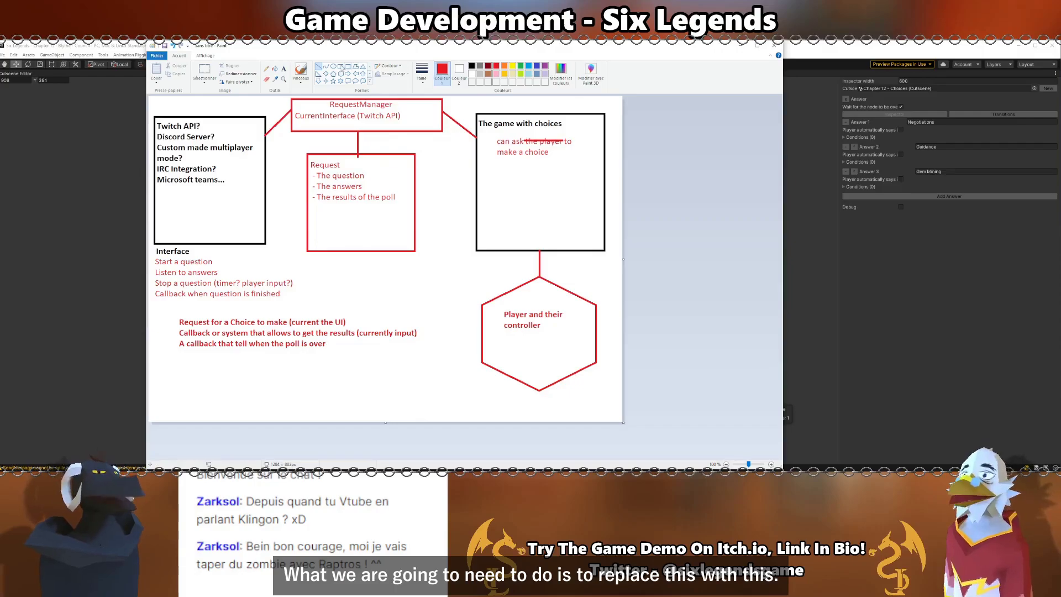
pyautogui.click(525, 129)
pyautogui.write('the manager')
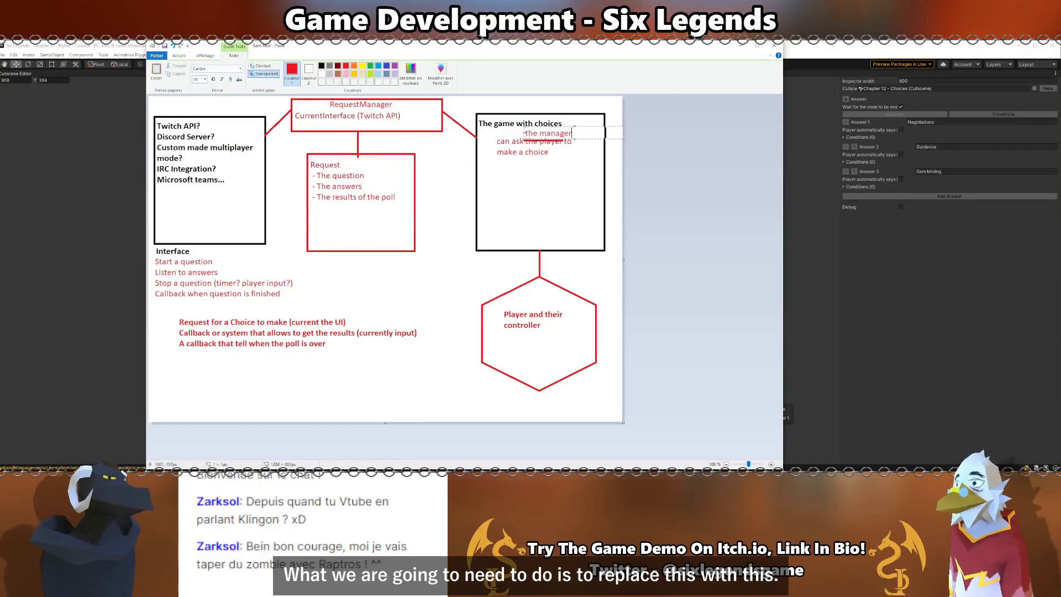
pyautogui.click(365, 112)
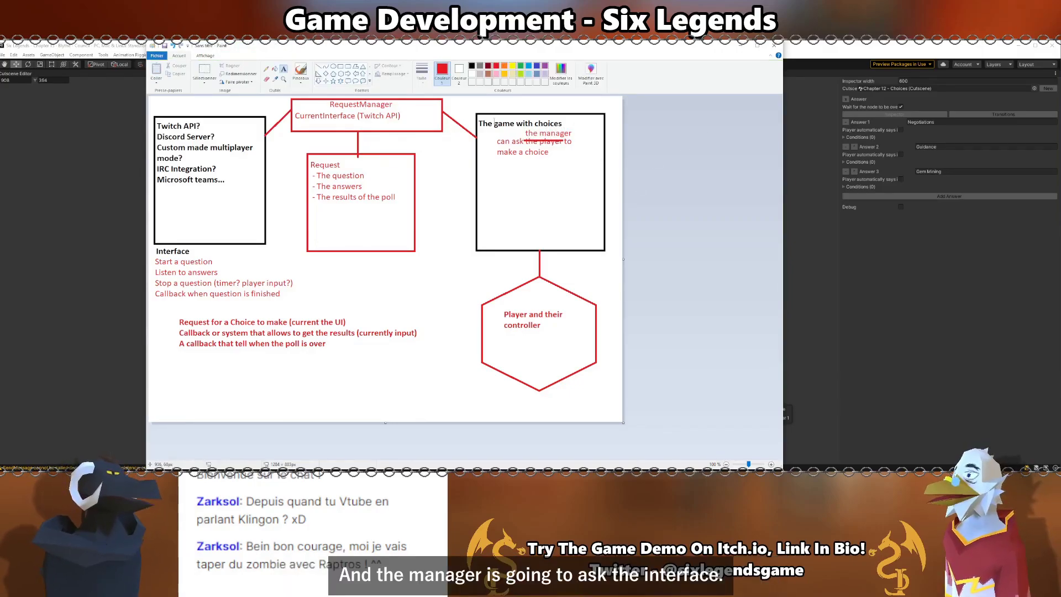
# Write "Debugger interface (simulate a chaotic chat)" in black on two lines near the bottom edge of the Twitch API box.
pyautogui.click(156, 222)
pyautogui.write('De')
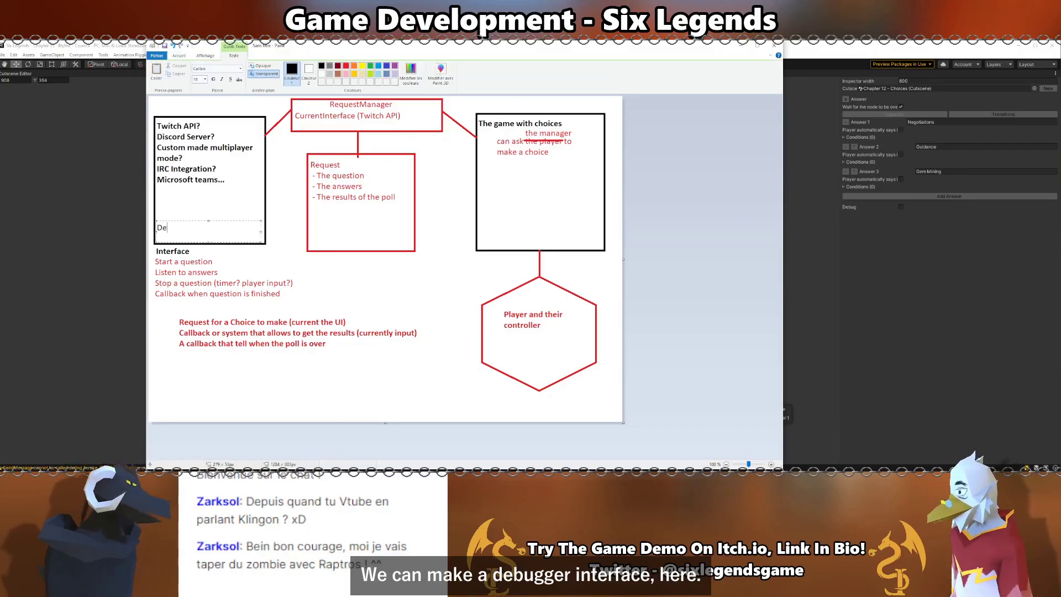
pyautogui.write('bugger interface')
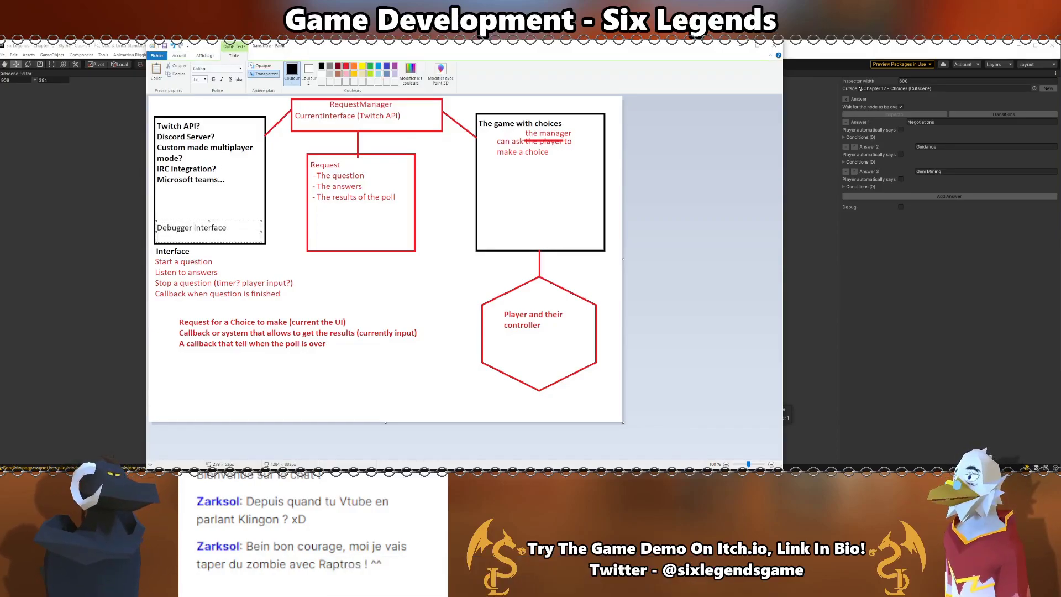
pyautogui.press('Return')
pyautogui.write('(simulat')
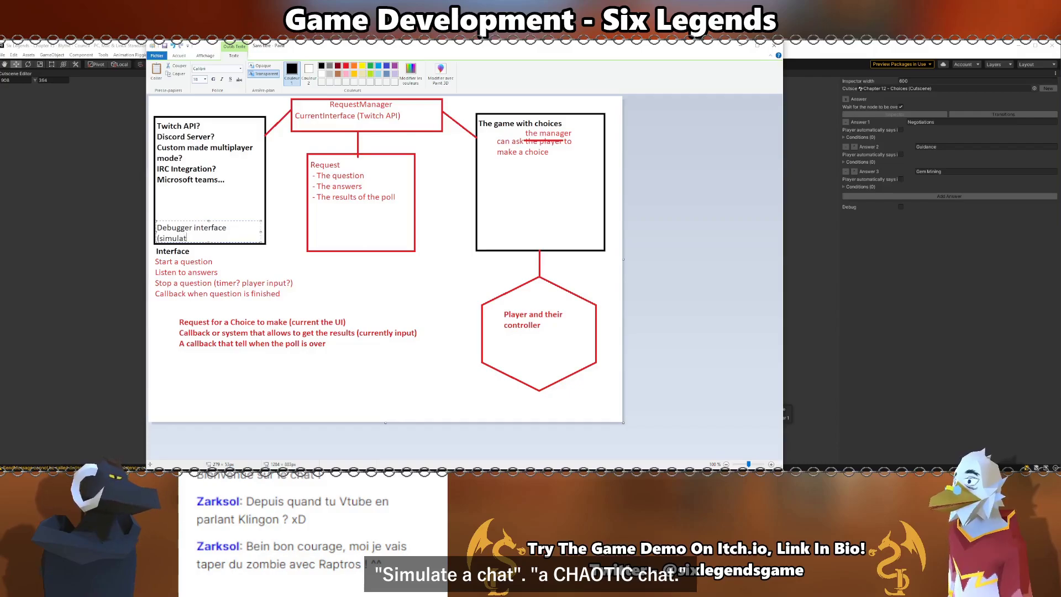
pyautogui.write('e a chat')
pyautogui.press('BackSpace')
pyautogui.press('BackSpace')
pyautogui.press('BackSpace')
pyautogui.press('BackSpace')
pyautogui.write('chao')
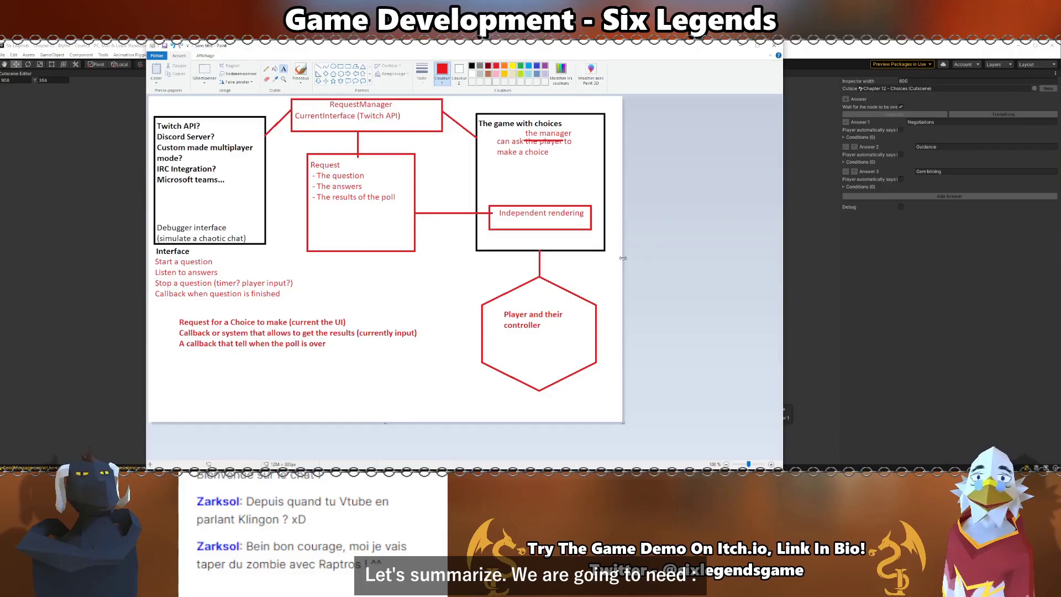
# Widen the canvas and start a red text beside the game box with "SUMMARY :" and the entry "-Interface IPollable".
pyautogui.moveTo(623, 258); pyautogui.dragTo(778, 258)
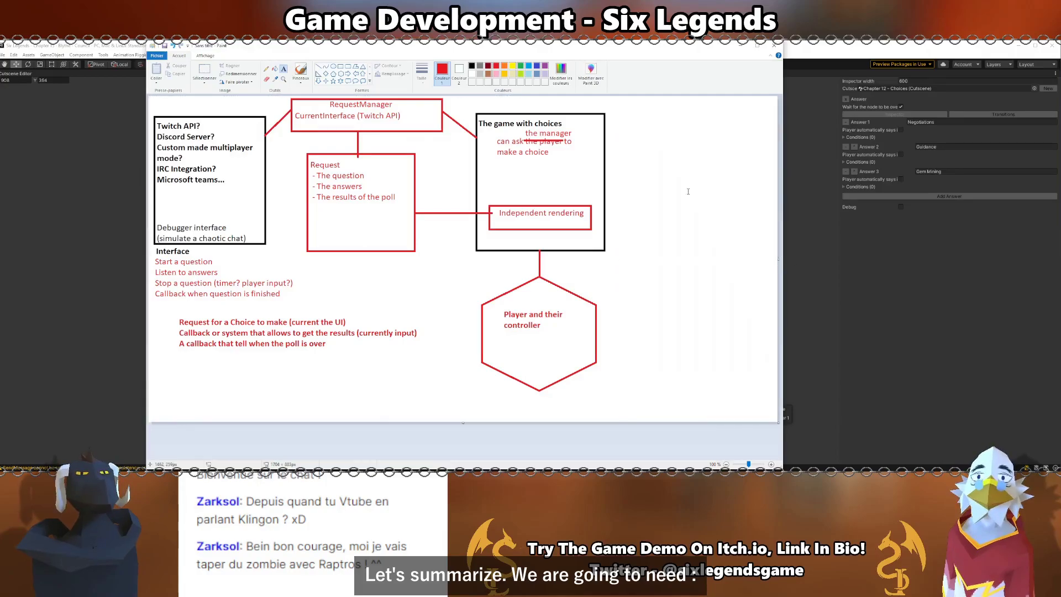
pyautogui.click(636, 108)
pyautogui.write('SUMMARY :')
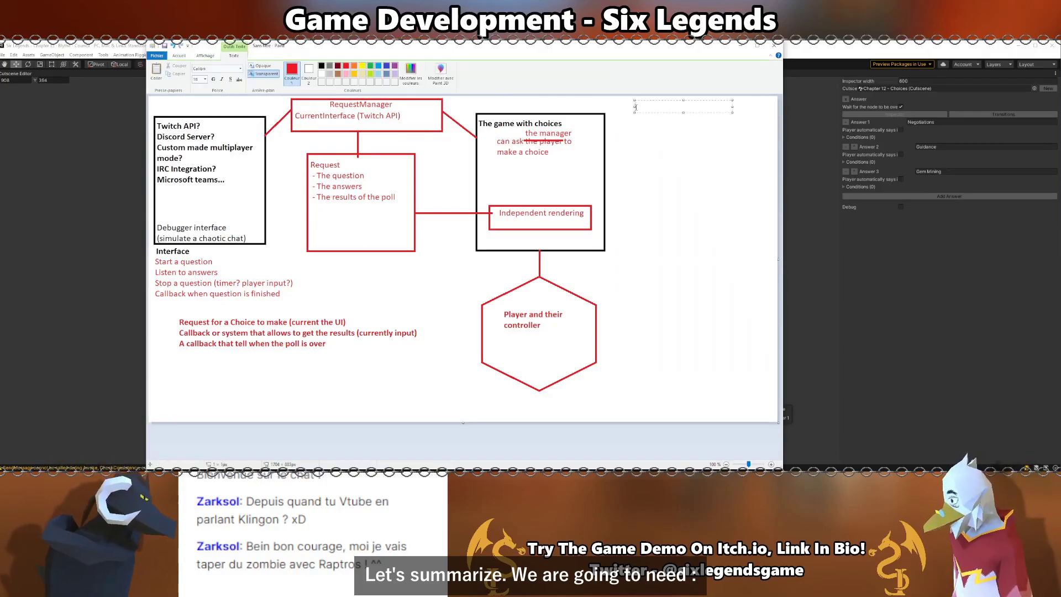
pyautogui.press('Return')
pyautogui.write('-Interfac')
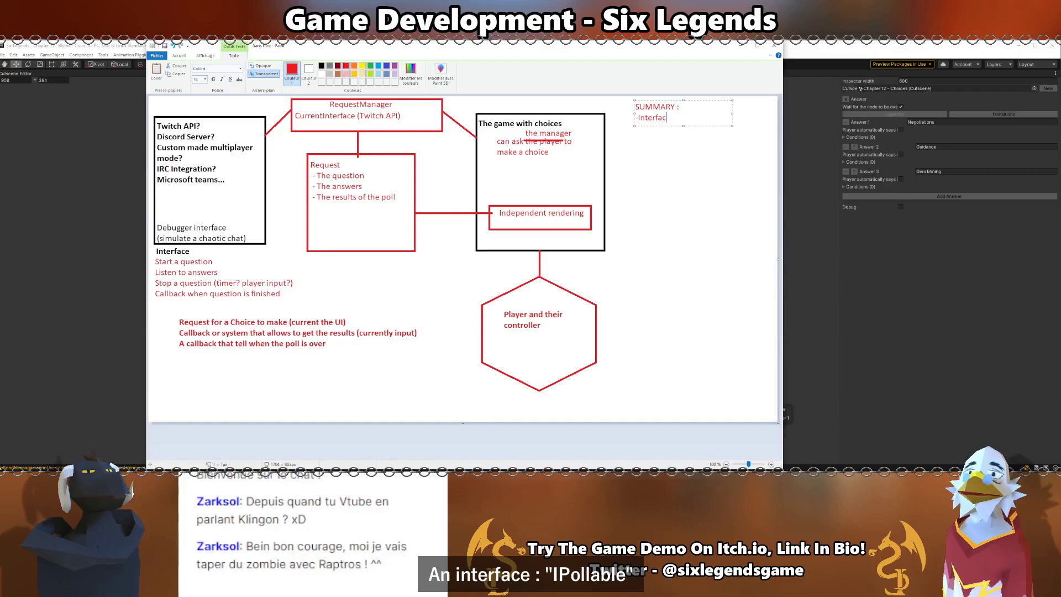
pyautogui.write('e IPol')
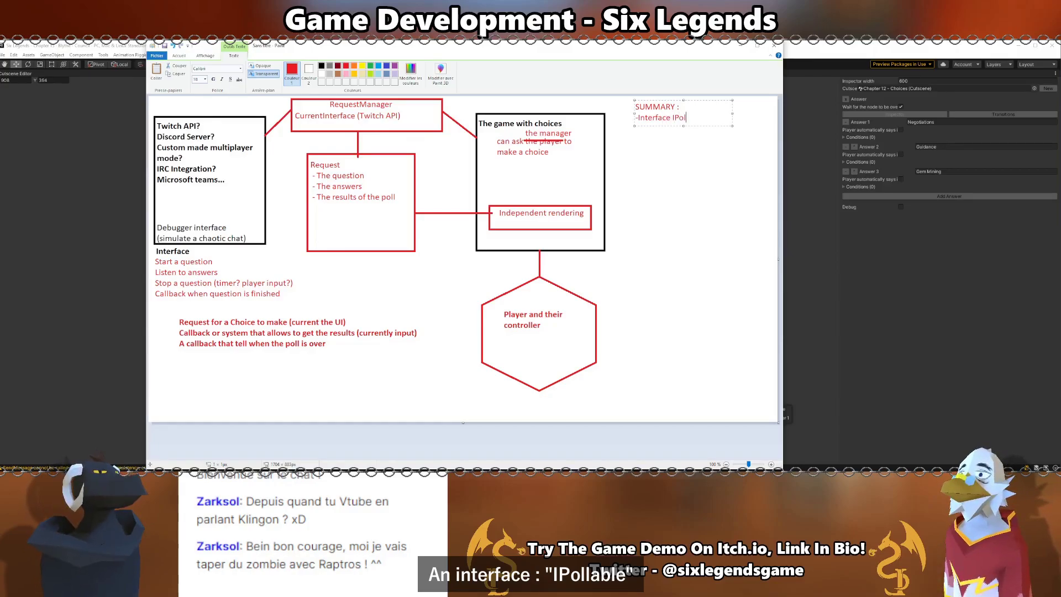
pyautogui.write('lable')
# Describe the IPollable entry as "The part that knows how to listen to the audience".
pyautogui.press('Return')
pyautogui.write('The')
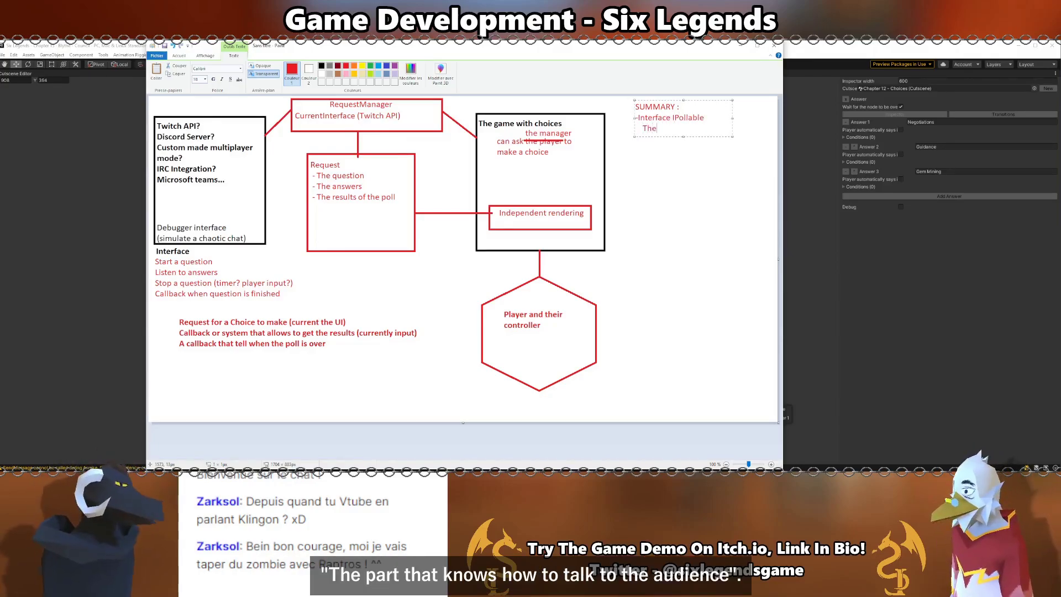
pyautogui.write(' part that knows')
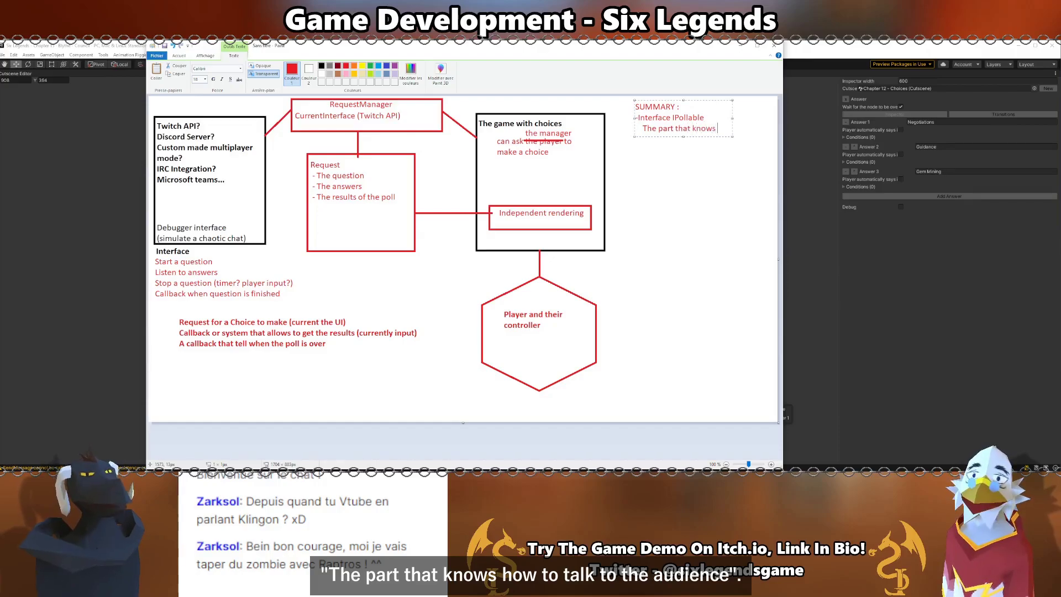
pyautogui.write(' how to talk to the')
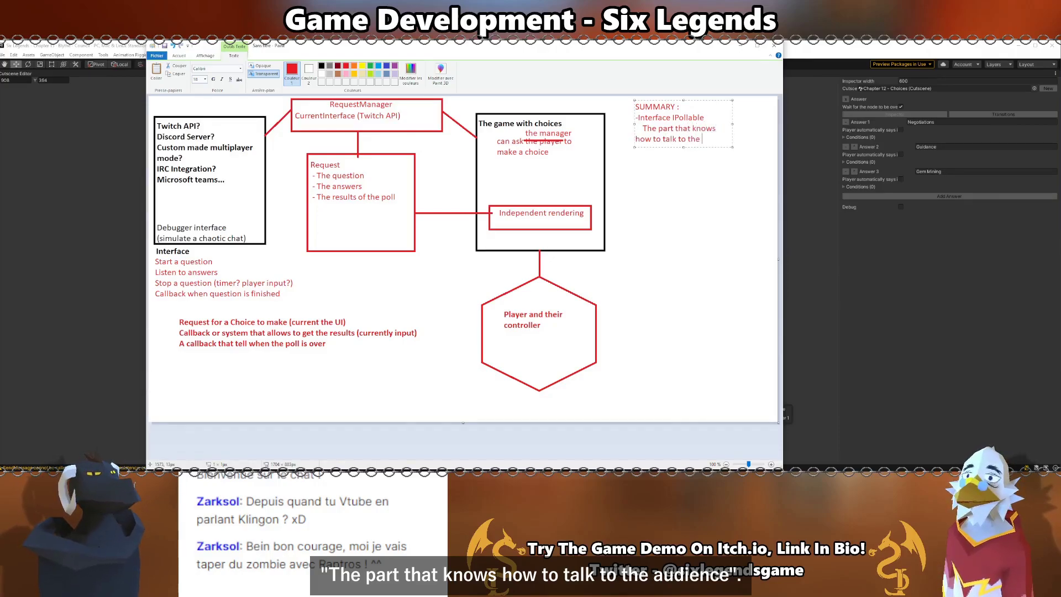
pyautogui.write(' audience')
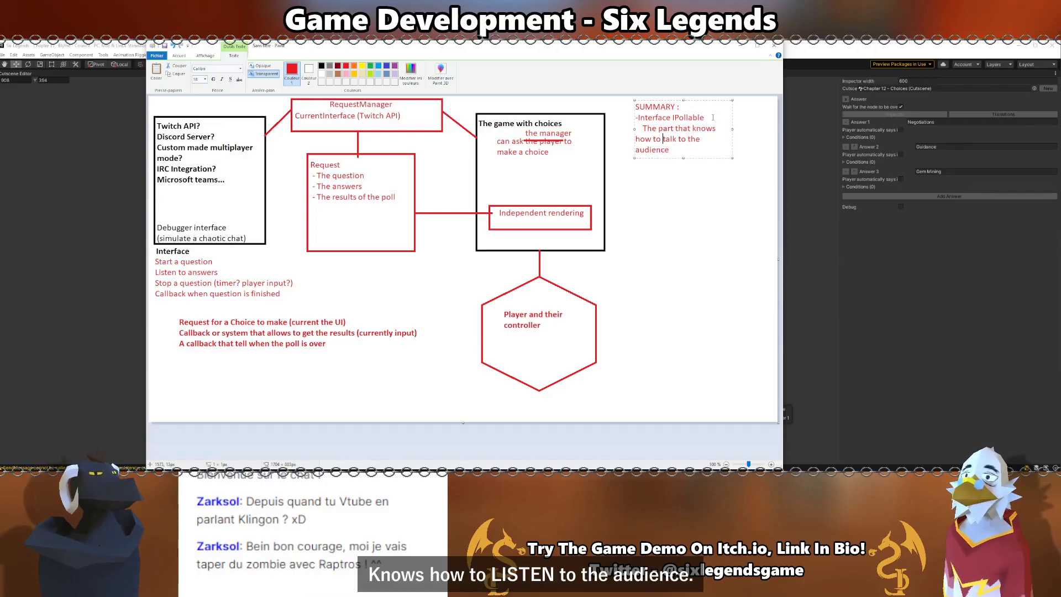
pyautogui.doubleClick(670, 139)
pyautogui.write('listen')
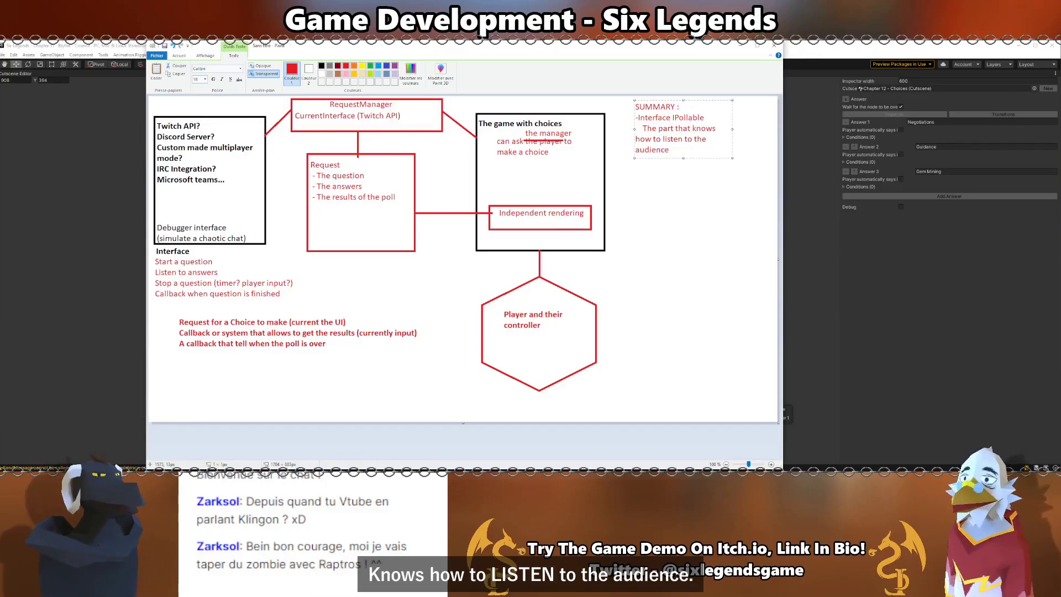
# Make the summary text area taller and add the entry "-class RequestManager" after a blank line.
pyautogui.moveTo(684, 158); pyautogui.dragTo(684, 274)
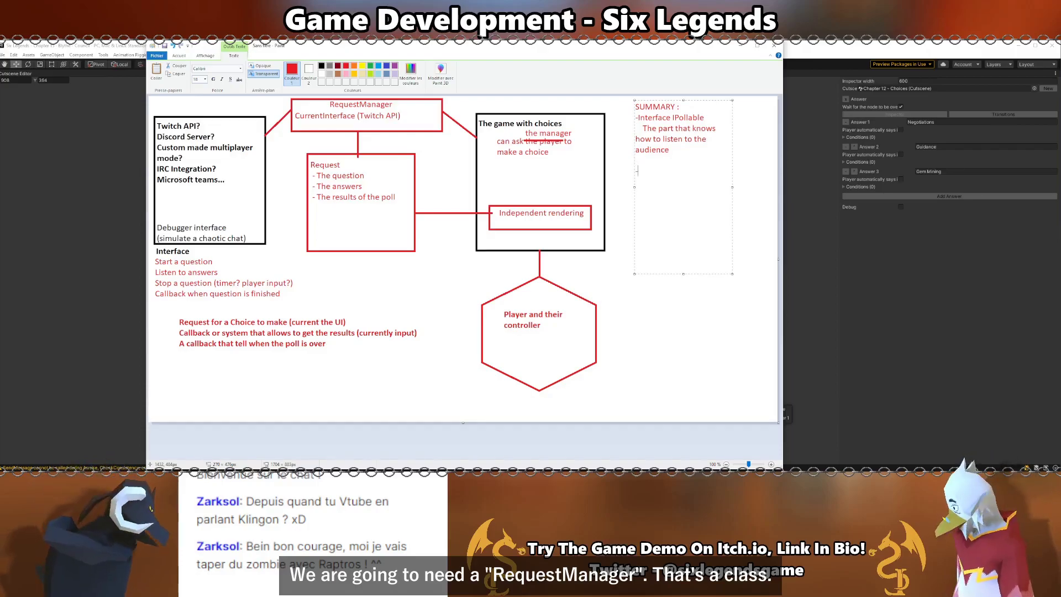
pyautogui.press('Return')
pyautogui.press('Return')
pyautogui.write('-RequestManager')
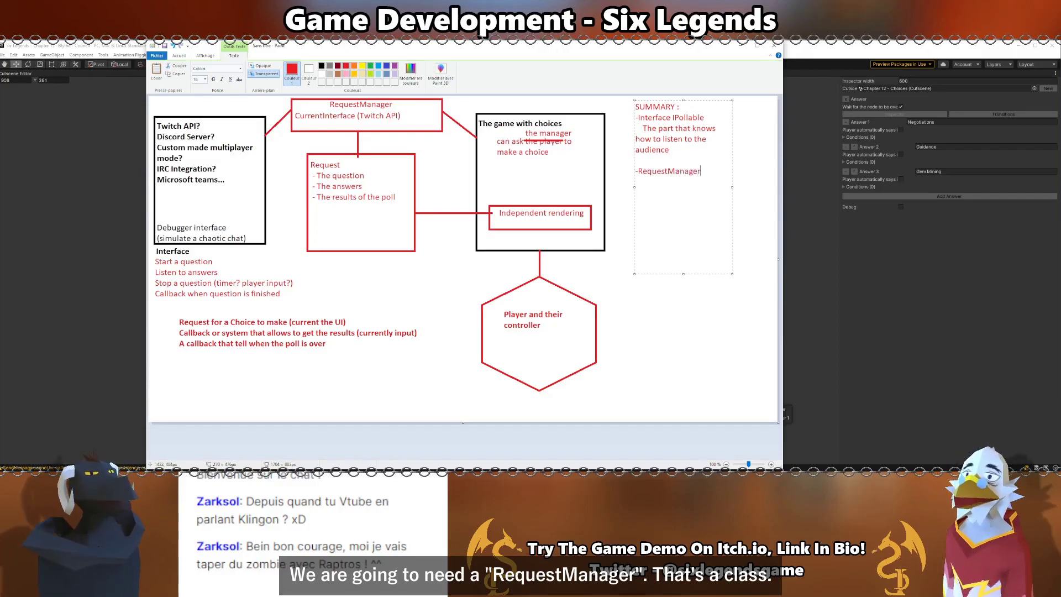
pyautogui.write('class')
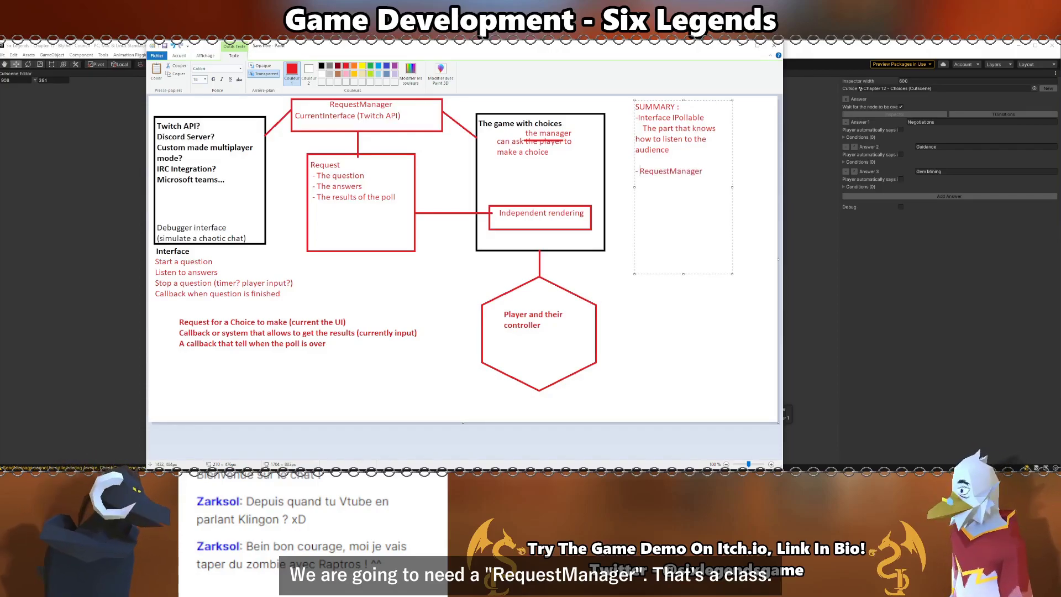
# Describe the RequestManager entry as "The part that knows who listens to the audience, and that can take requests".
pyautogui.press('End')
pyautogui.press('Return')
pyautogui.write('The par')
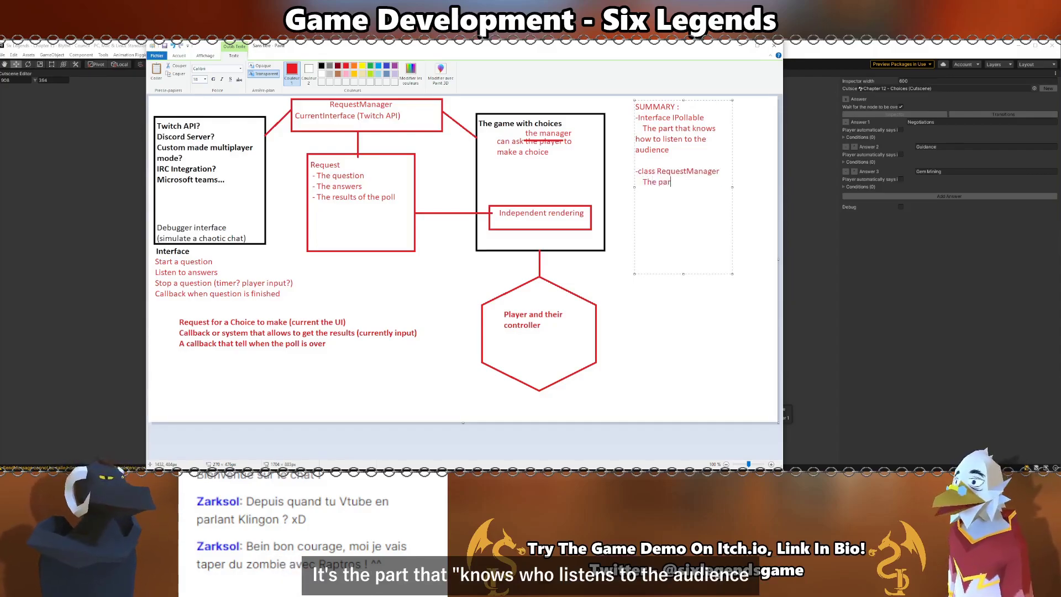
pyautogui.write('t that knows who')
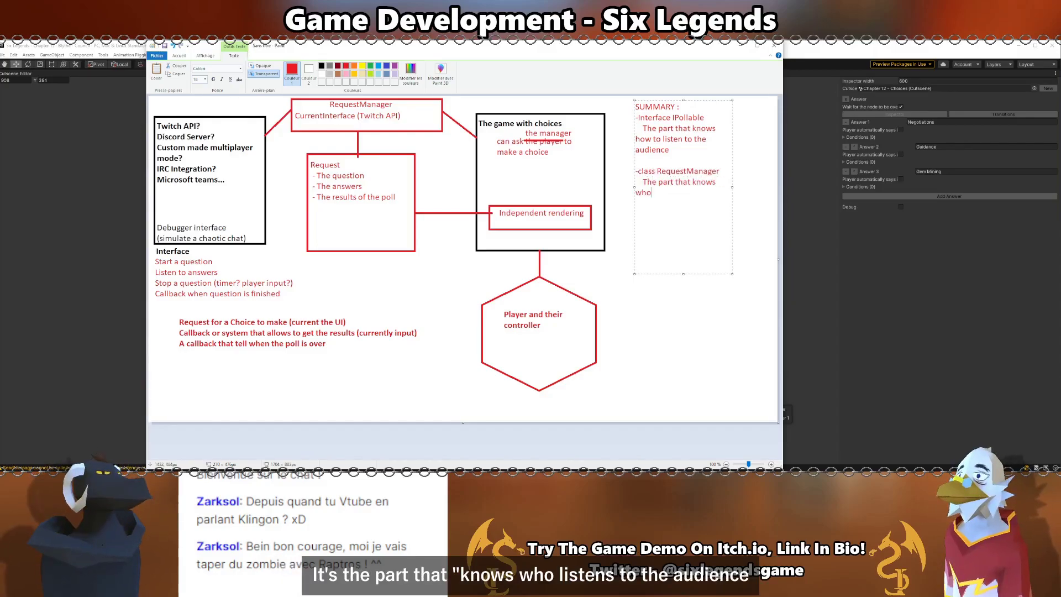
pyautogui.write(' listens to the audi')
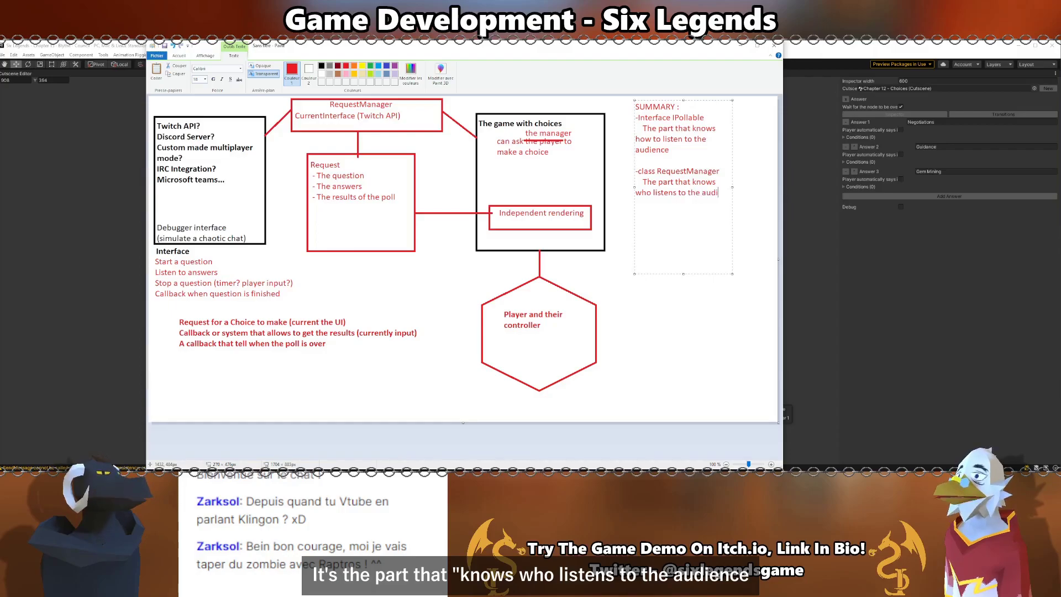
pyautogui.write('ence, and that can ')
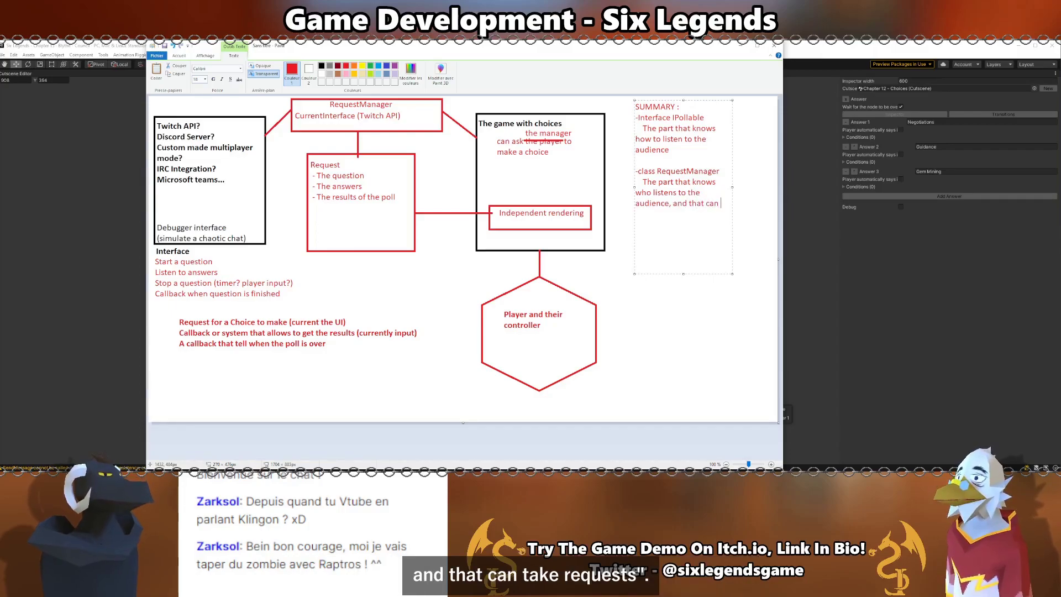
pyautogui.write('take requests')
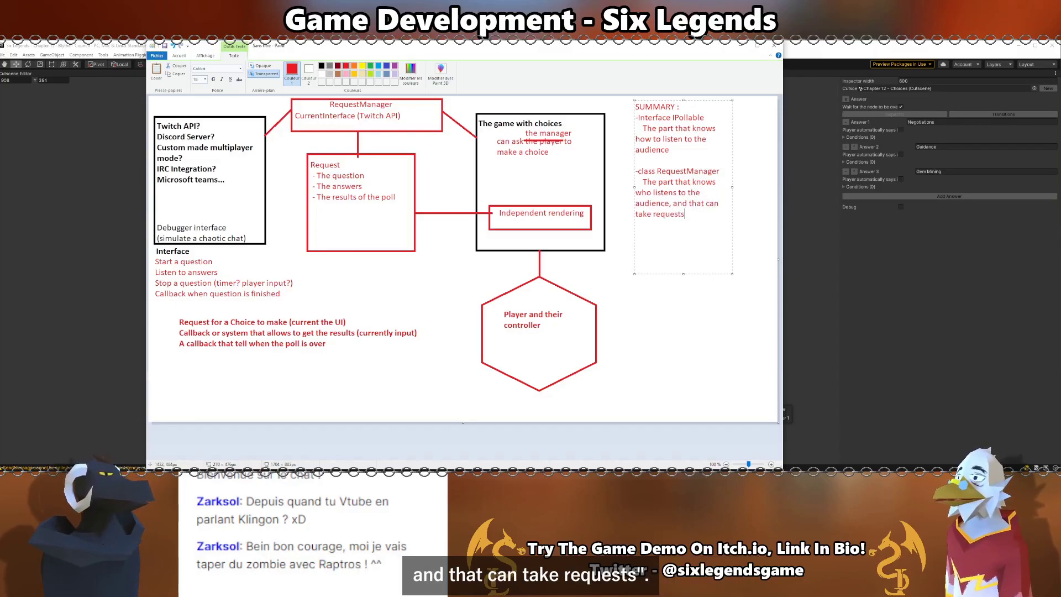
# Add the entry "-class Request" to the summary after a blank line.
pyautogui.press('Return')
pyautogui.press('Return')
pyautogui.write('-class ')
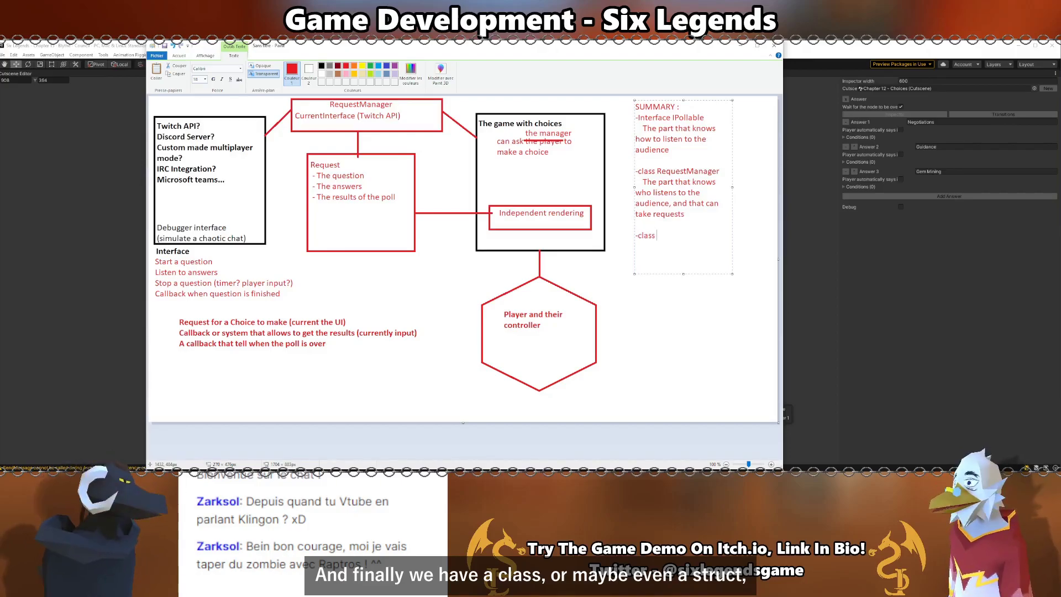
pyautogui.write('Re')
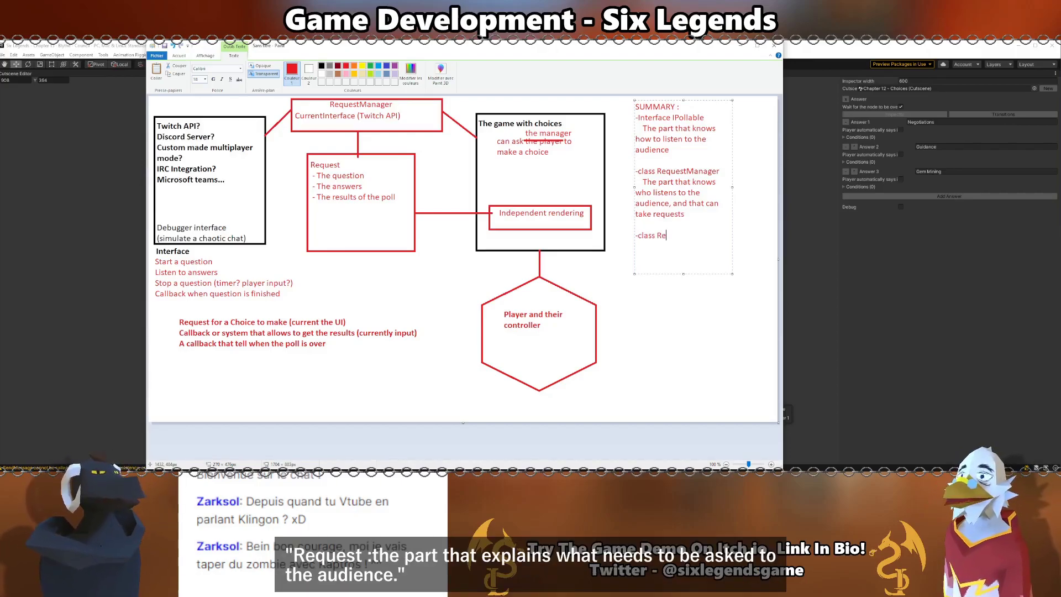
pyautogui.write('quest')
# Describe the Request entry as "The part that explains what needs to be asked to the audience".
pyautogui.press('Return')
pyautogui.write('The part th')
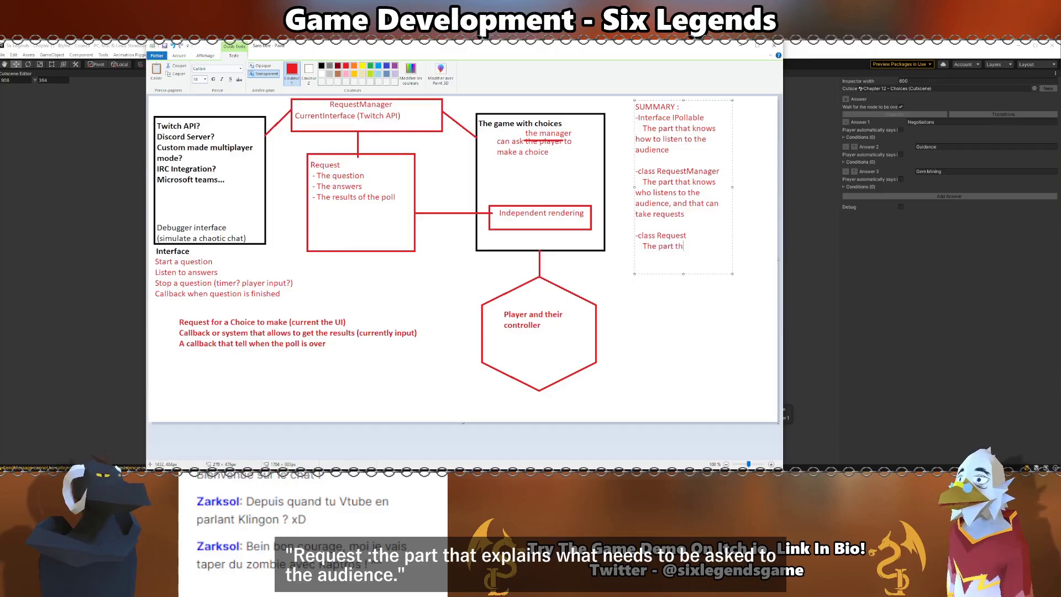
pyautogui.write('at explains what needs to ')
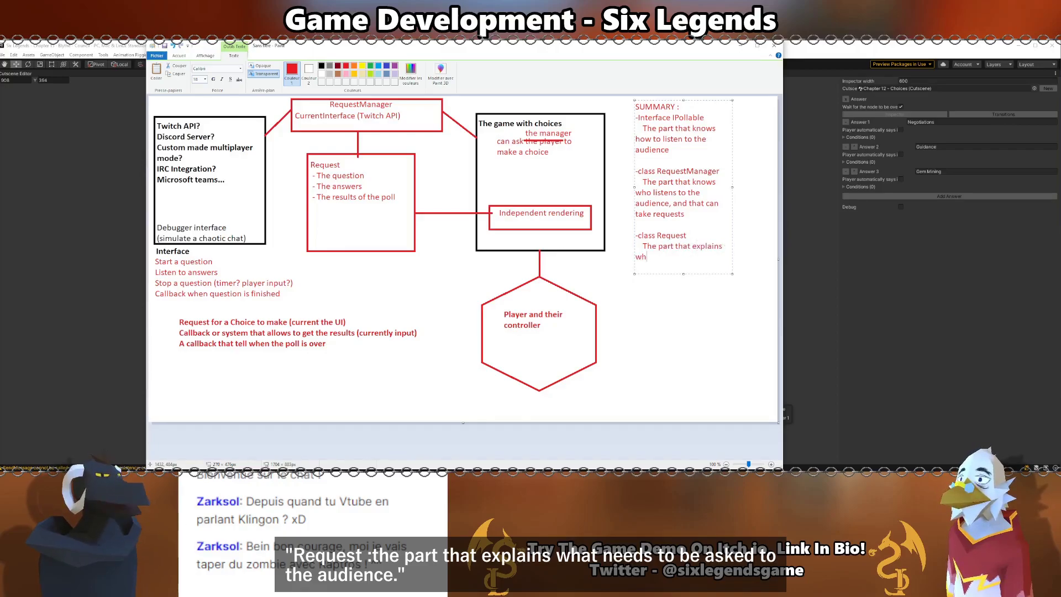
pyautogui.write('be asked to th')
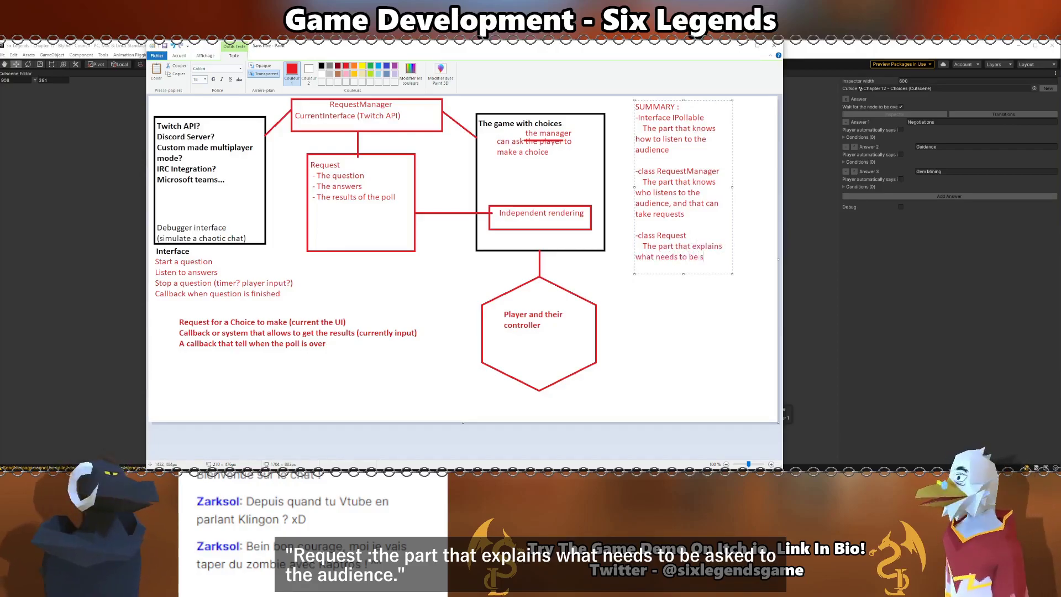
pyautogui.write('e audien')
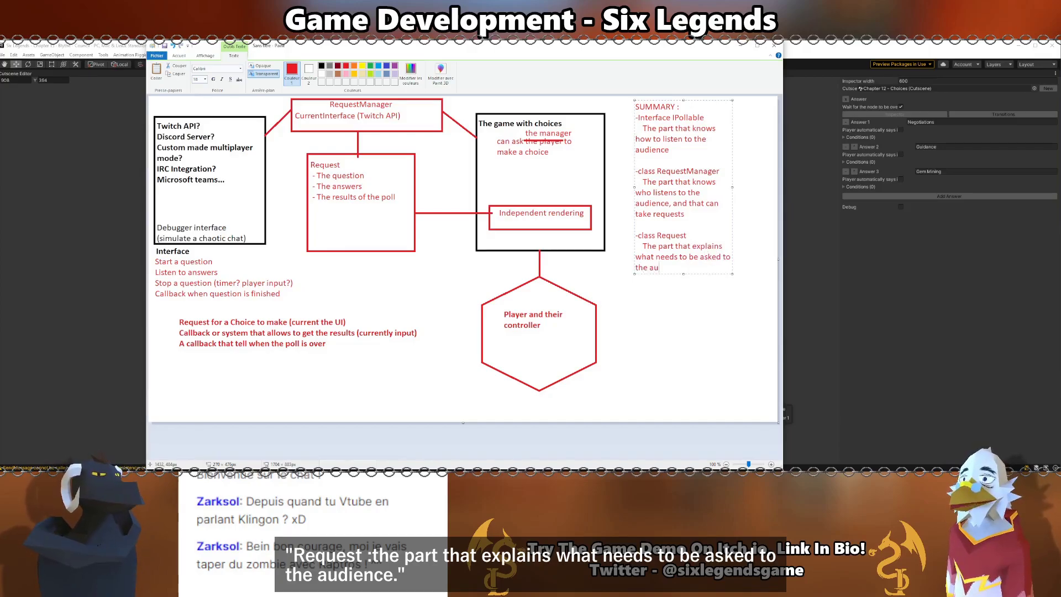
pyautogui.write('ce')
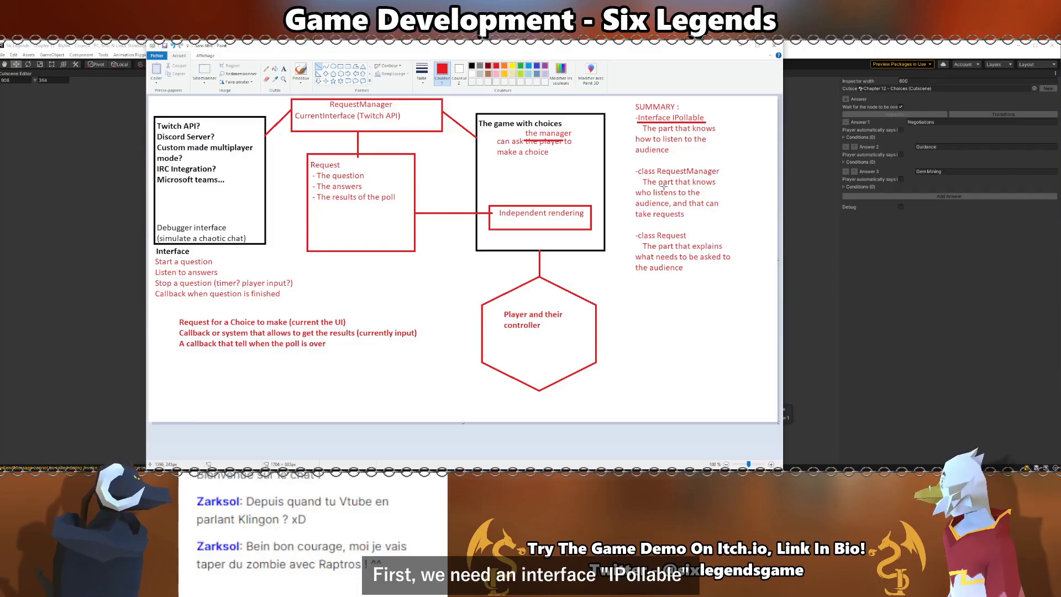
# Underline the "class RequestManager" and "class Request" headings in the summary with red lines.
pyautogui.moveTo(635, 176); pyautogui.dragTo(720, 176)
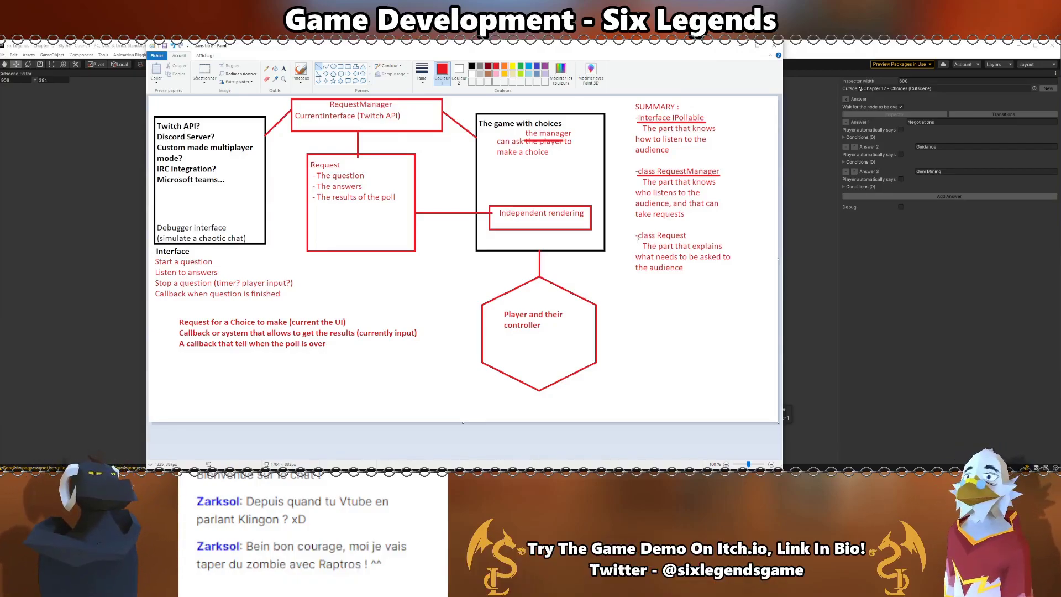
pyautogui.moveTo(636, 237); pyautogui.dragTo(687, 239)
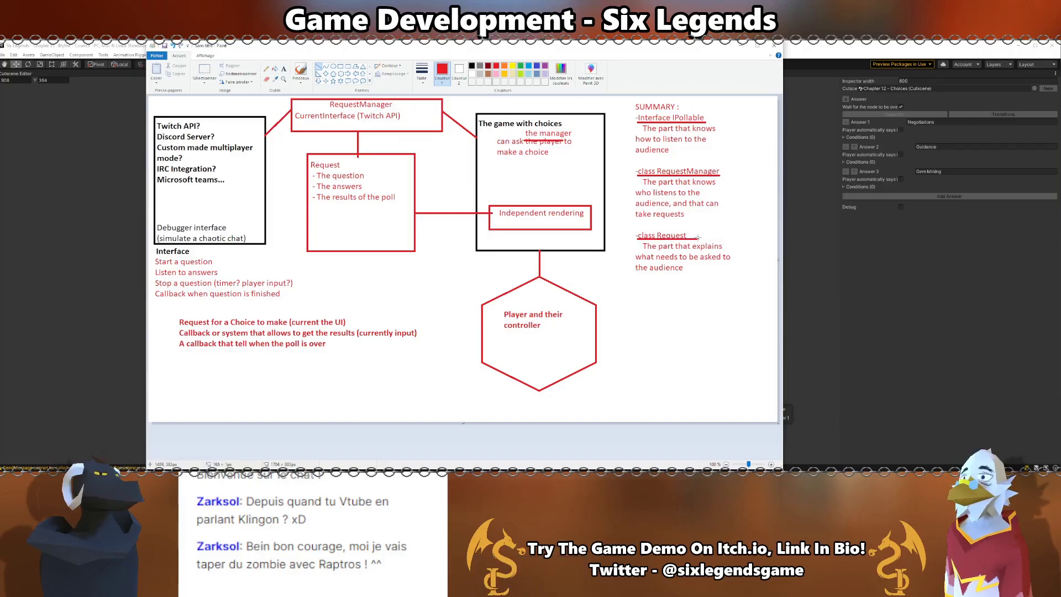